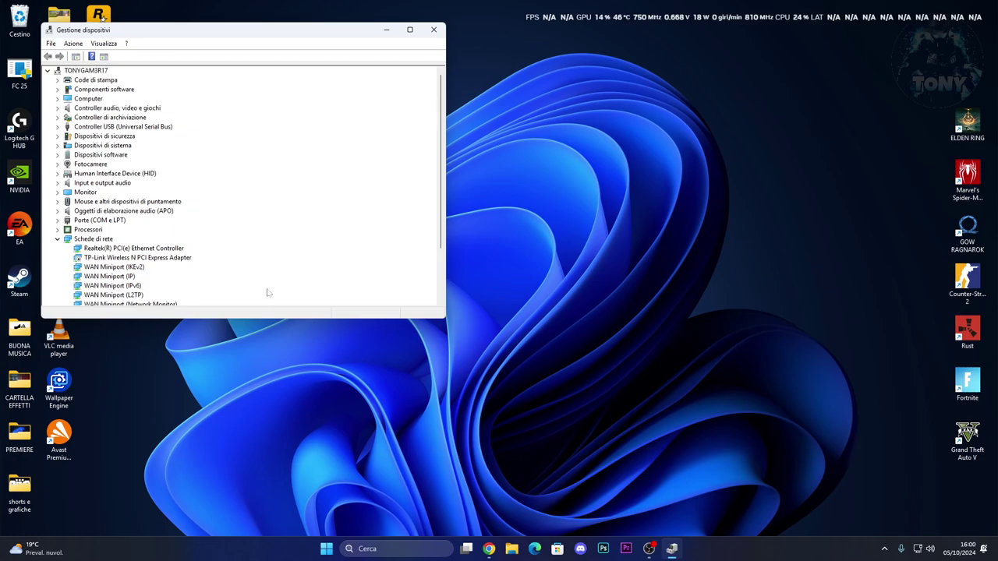
- Disable and re-enable the Altoparlanti (Realtek(R) Audio) device under Input e output audio
left_click(97, 184)
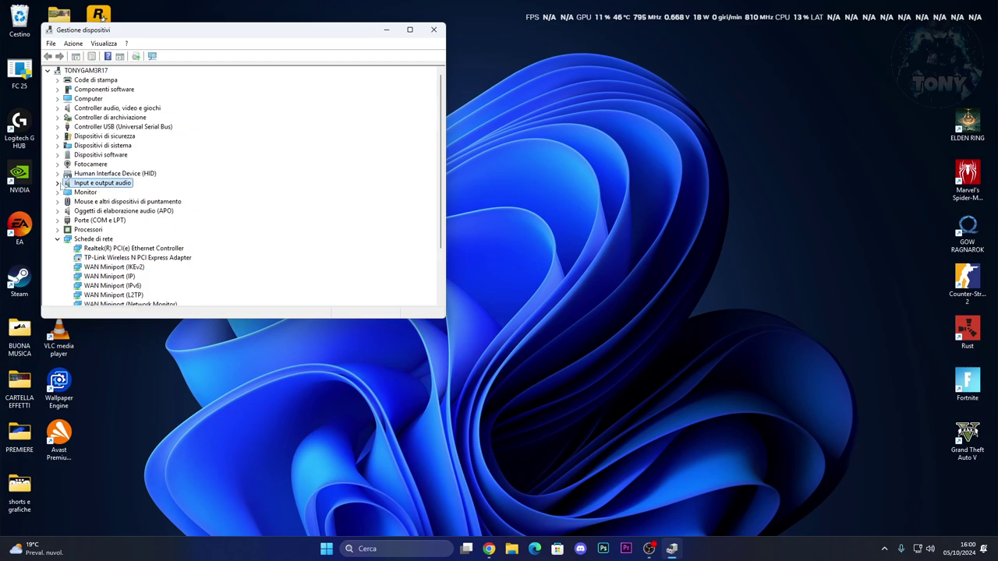
left_click(58, 183)
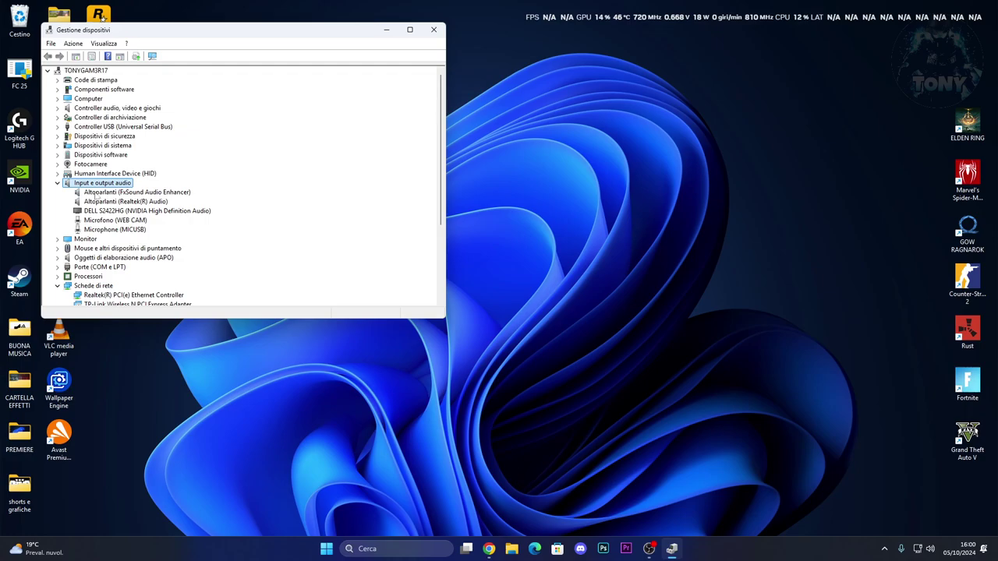
left_click(90, 192)
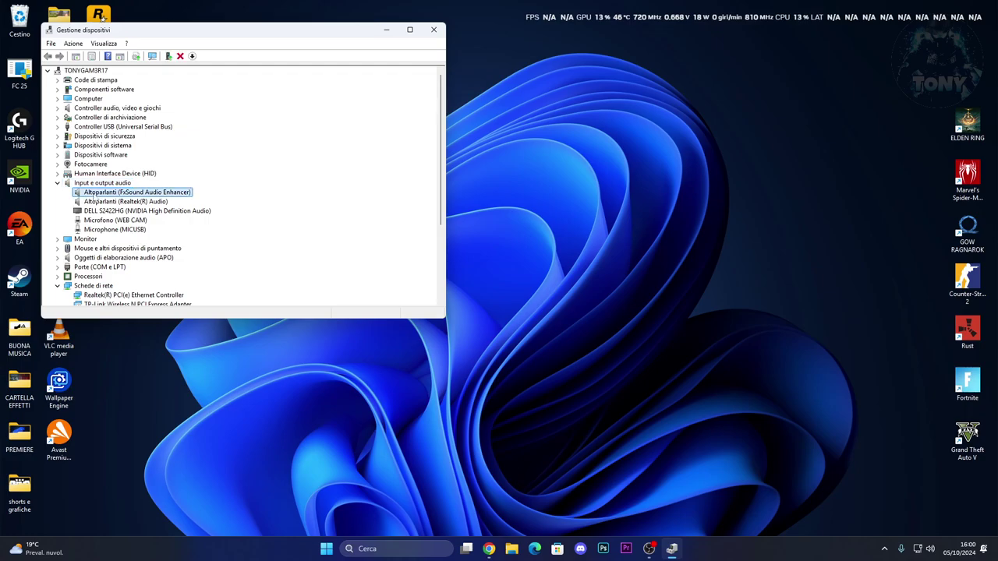
right_click(99, 202)
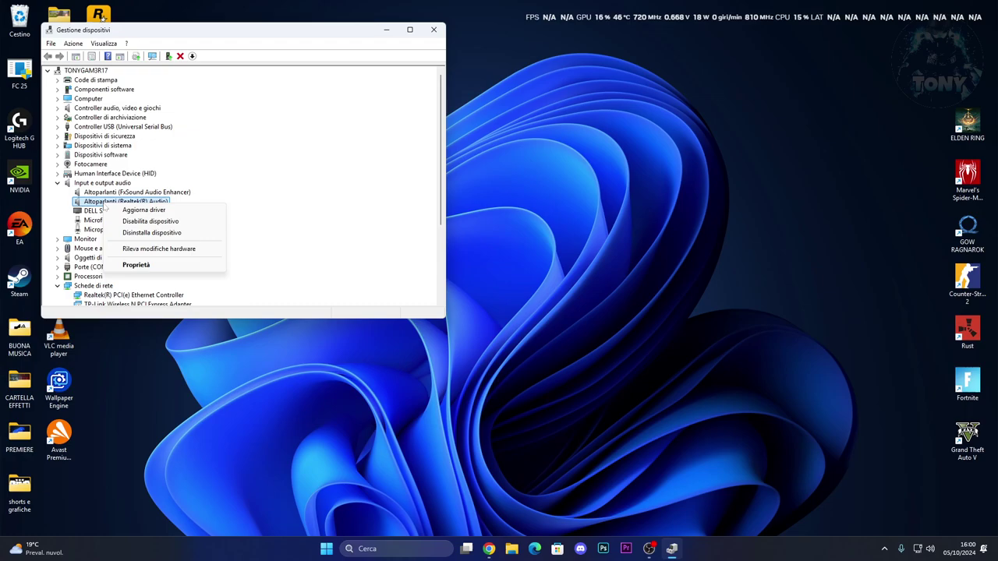
left_click(140, 223)
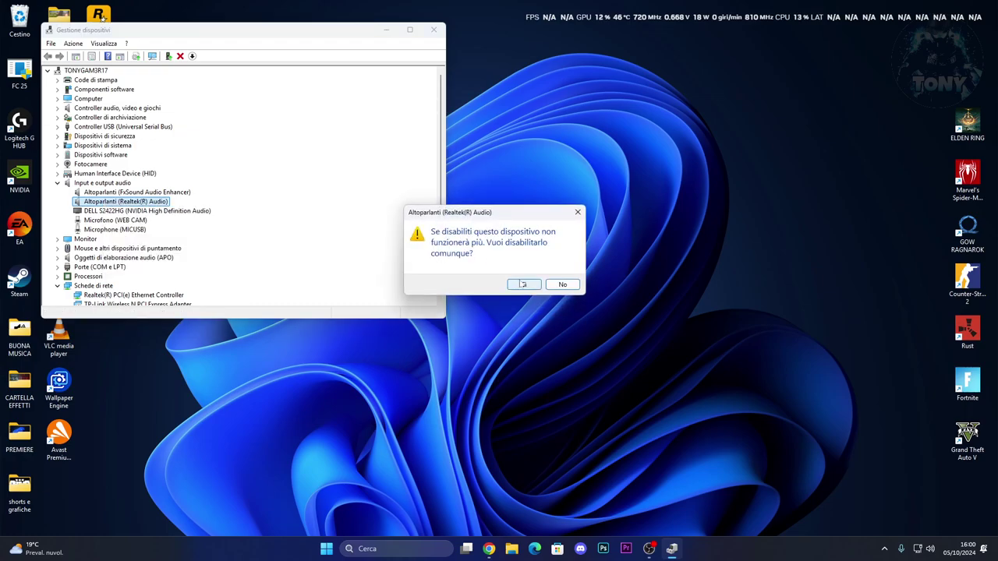
left_click(523, 285)
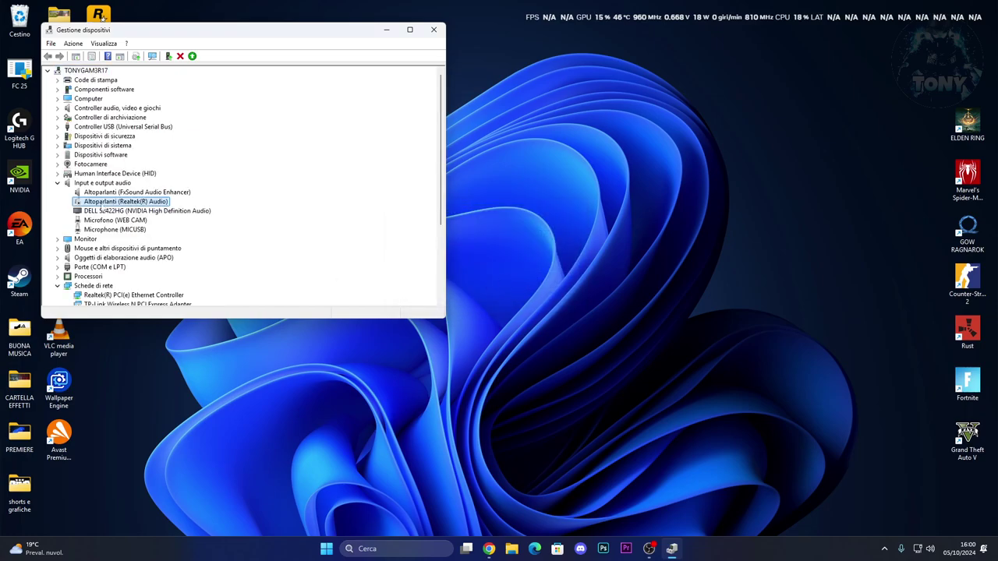
right_click(117, 203)
left_click(134, 222)
- Update the Realtek speakers' driver manually from the drivers available on the computer, choosing Dispositivo software generico
right_click(100, 207)
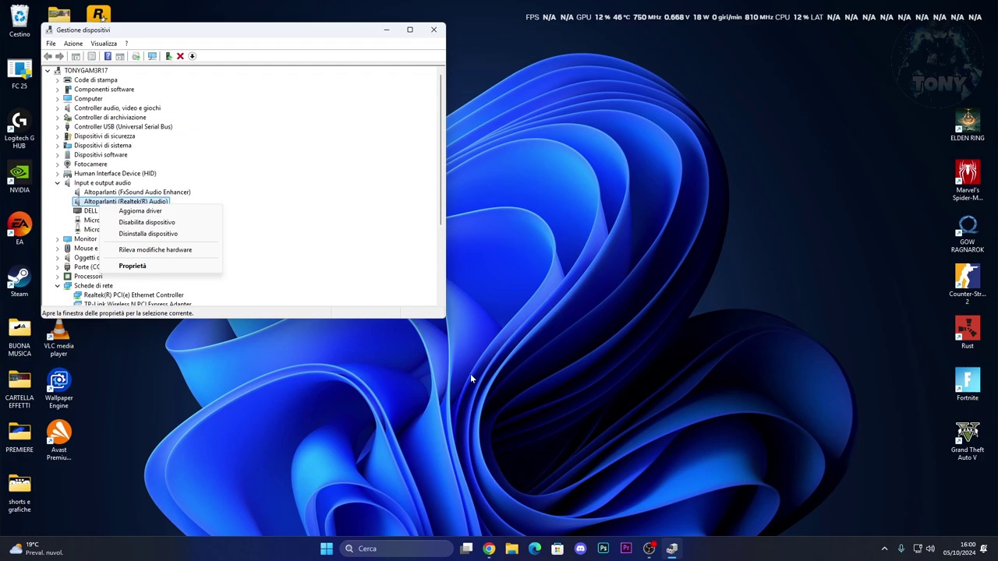
left_click(134, 213)
left_click(162, 209)
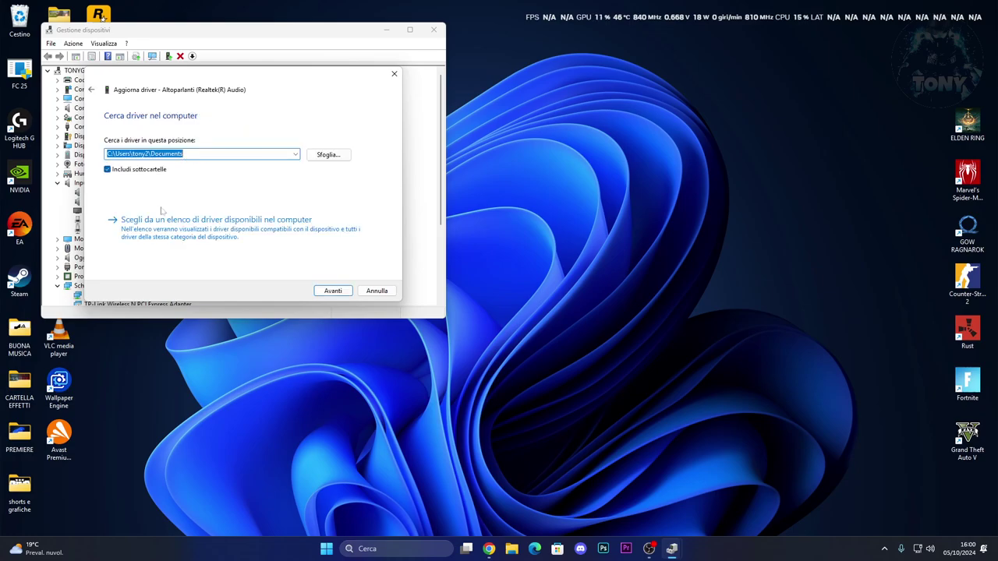
left_click(176, 230)
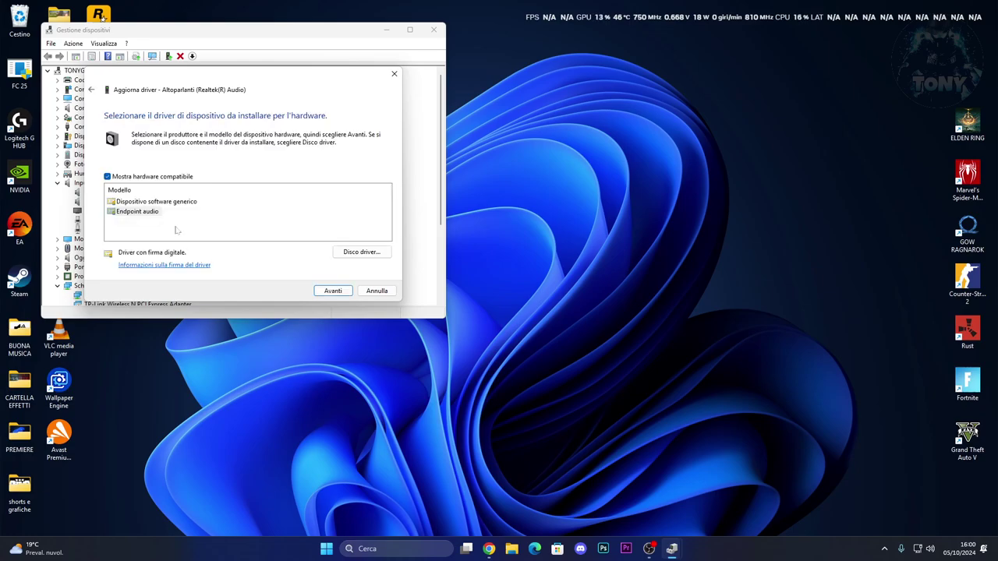
left_click(137, 202)
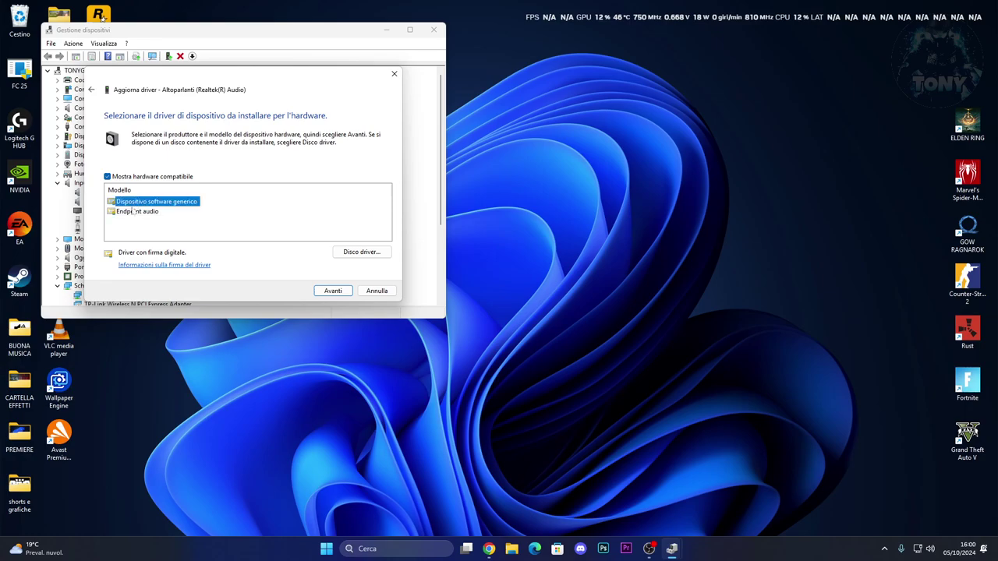
left_click(133, 212)
left_click(144, 202)
left_click(331, 290)
left_click(378, 291)
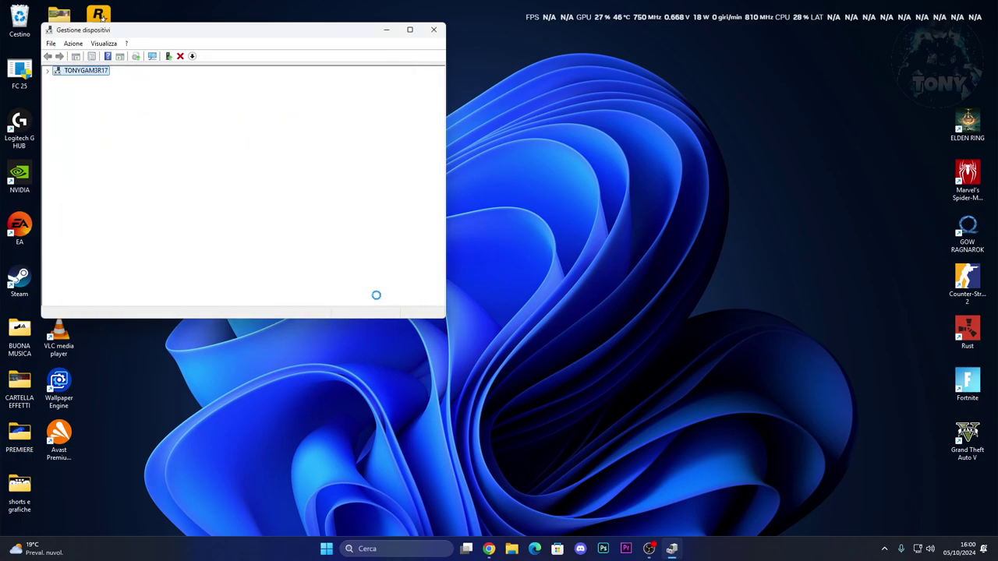
left_click_drag(211, 38, 231, 52)
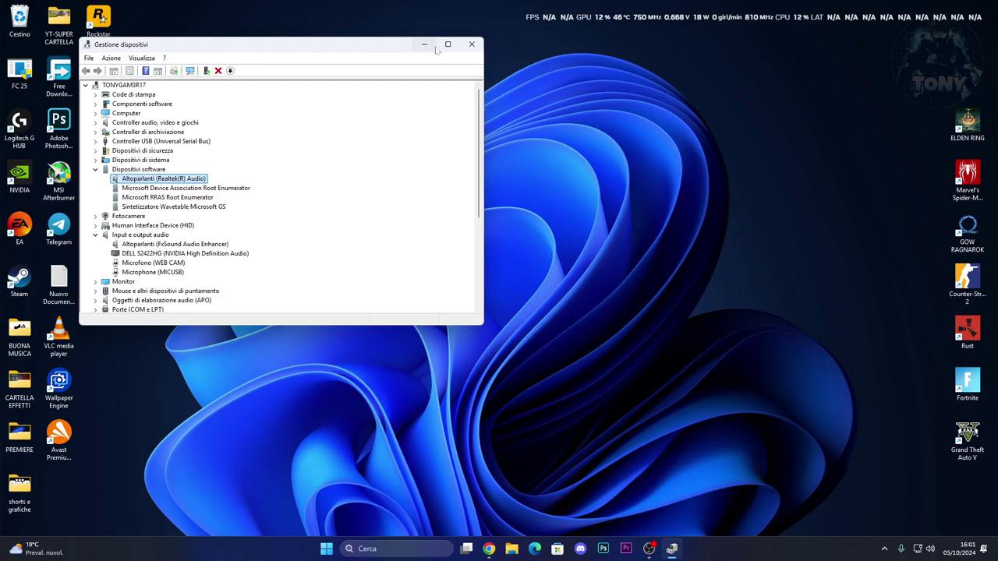
left_click_drag(483, 45, 478, 174)
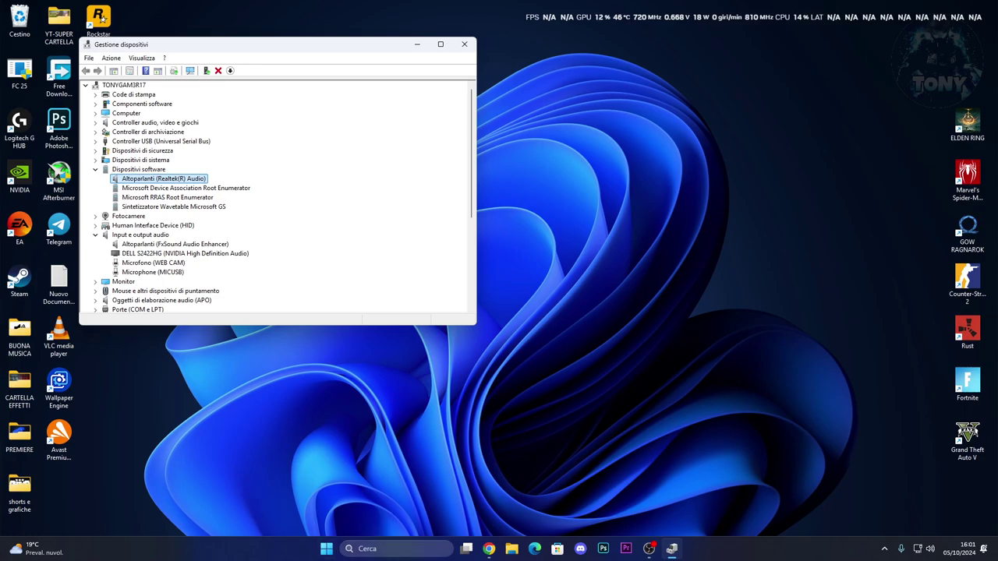
- Search Windows for System Information, check the motherboard's manufacturer and model, and minimize the window
left_click(371, 548)
type("syst")
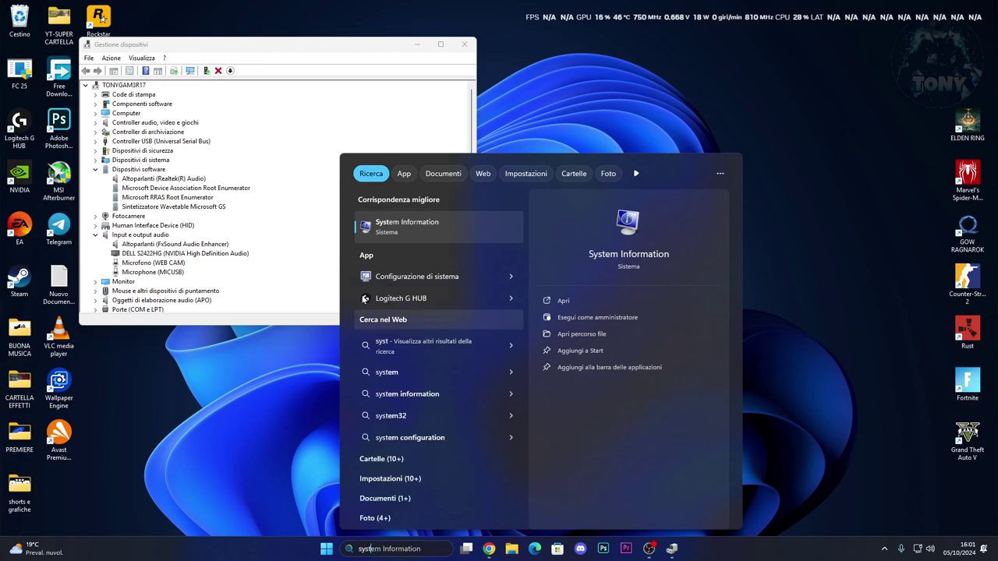
left_click(404, 232)
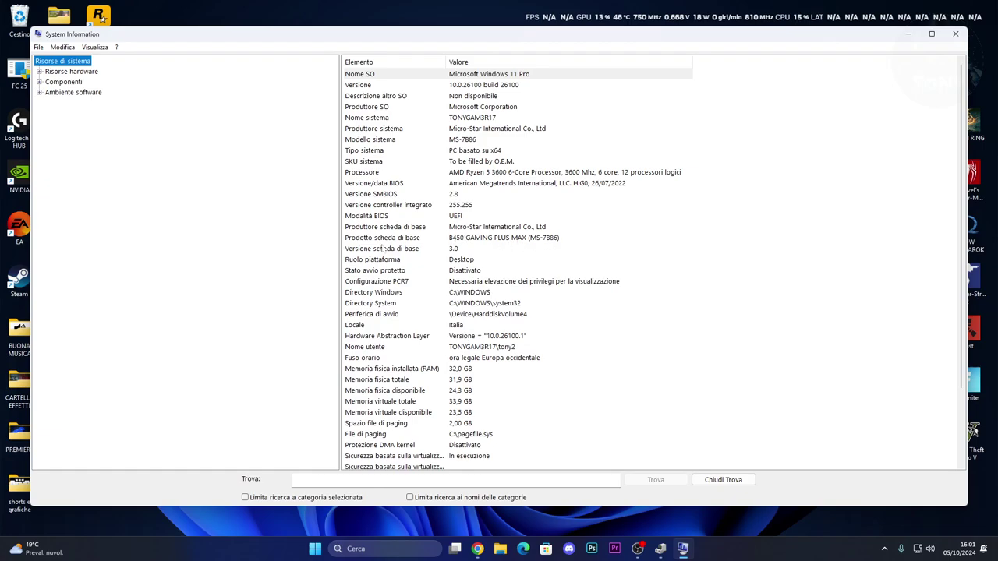
left_click(908, 33)
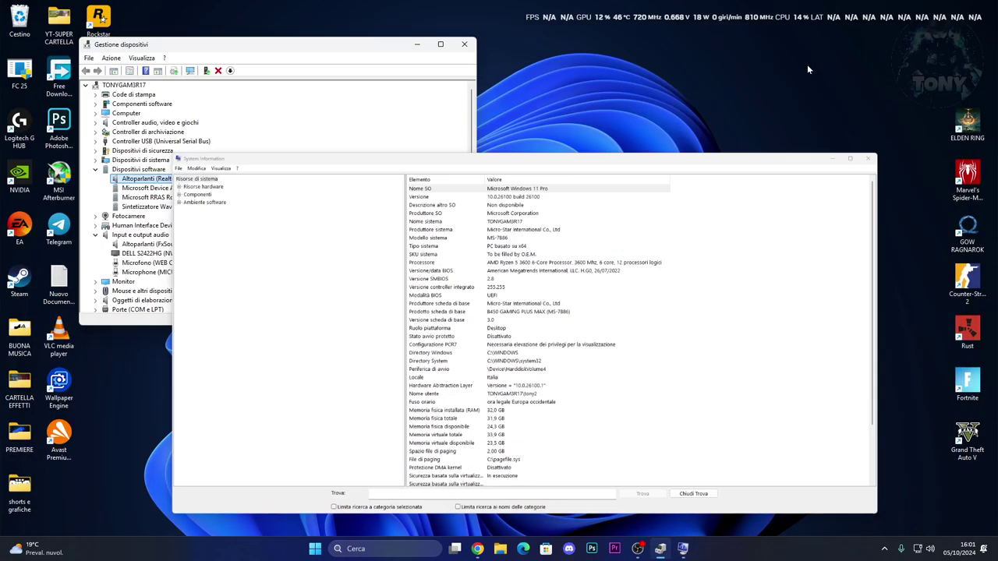
- Switch to Chrome and open the Supporto section of MSI's B450 GAMING PLUS MAX motherboard page
left_click(477, 548)
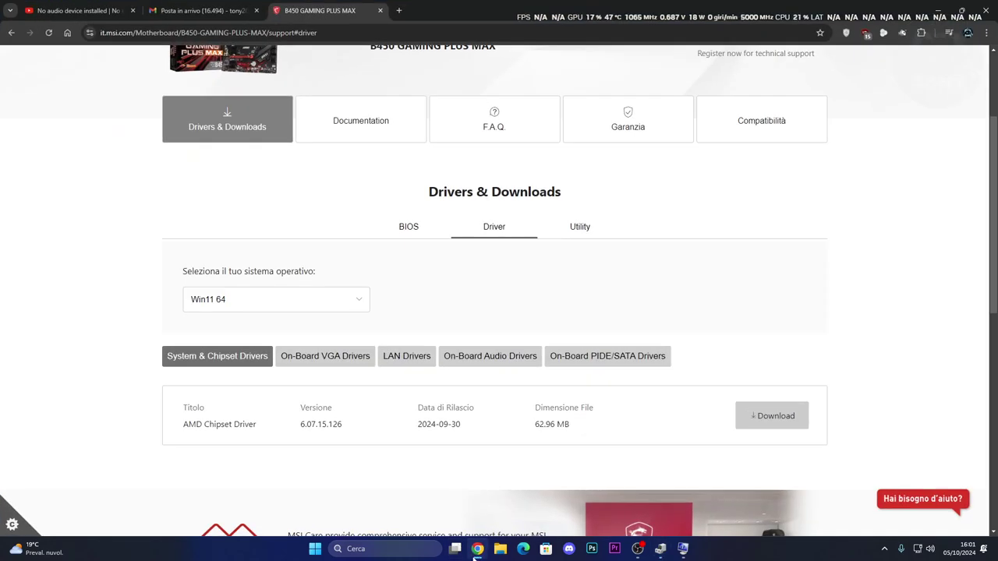
scroll(728, 448, "up", 2)
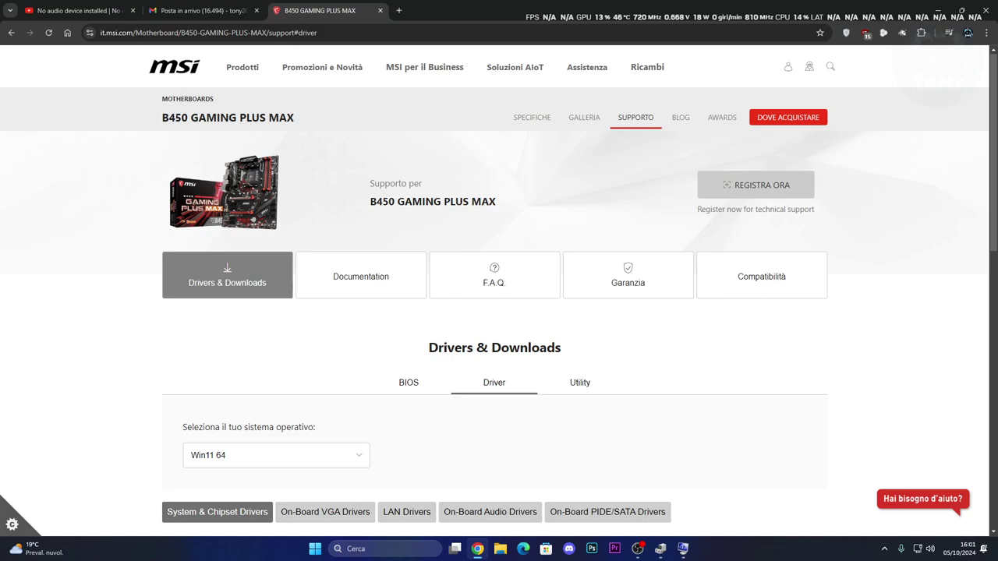
left_click(633, 116)
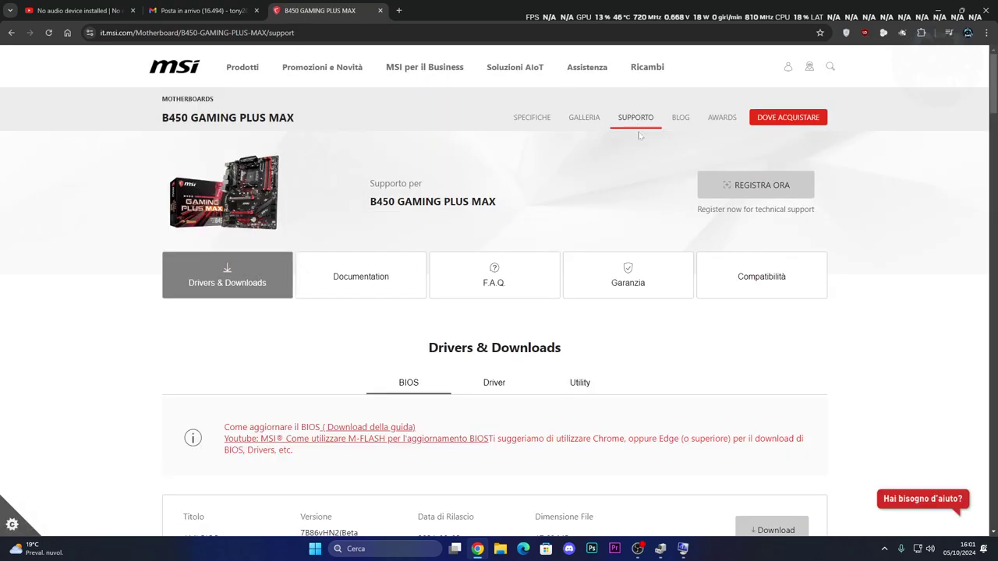
scroll(435, 283, "down", 3)
scroll(476, 292, "up", 2)
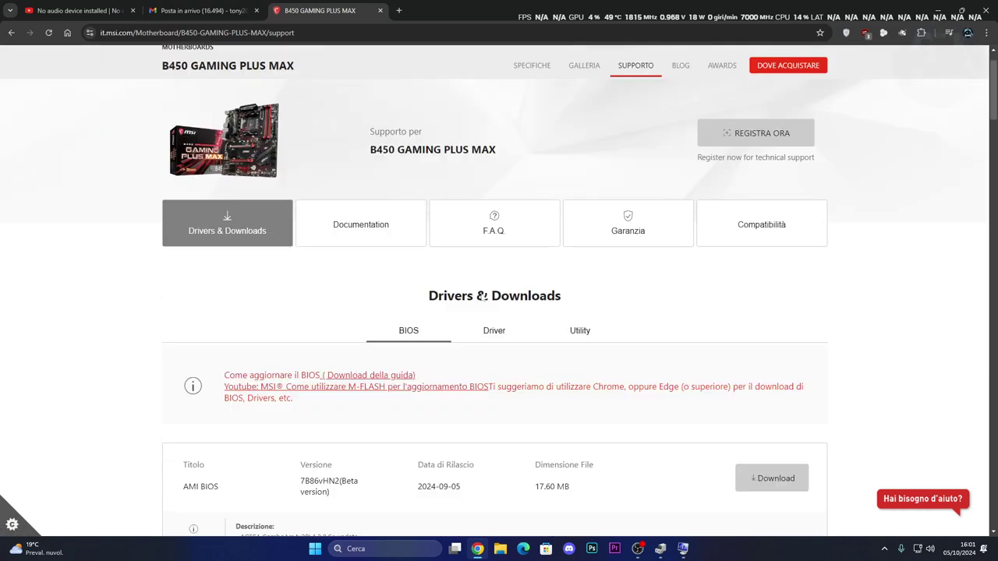
- Download the Realtek HD Universal Driver from the motherboard's On-Board Audio Drivers for Win11 64
left_click(495, 330)
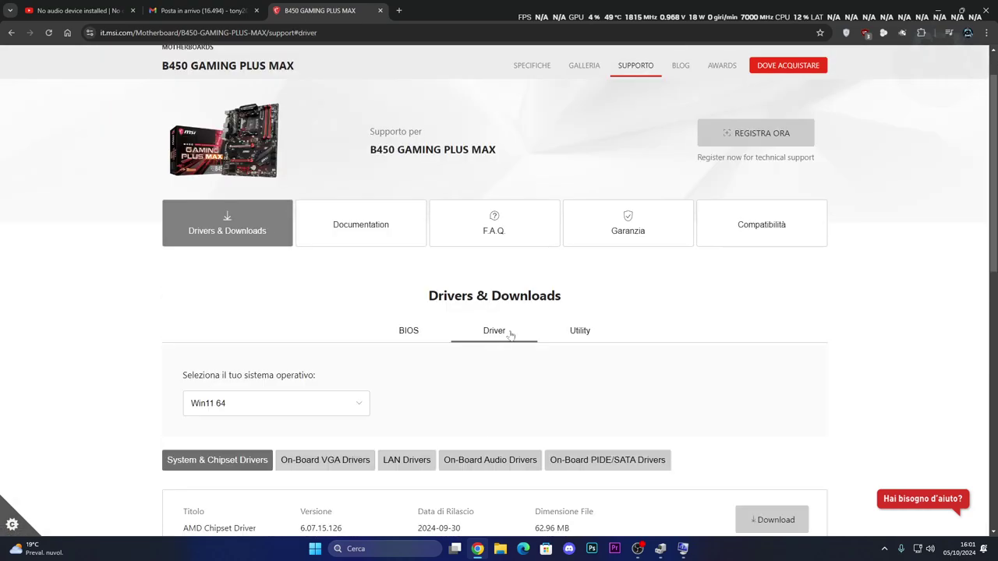
scroll(864, 317, "down", 2)
scroll(864, 318, "down", 1)
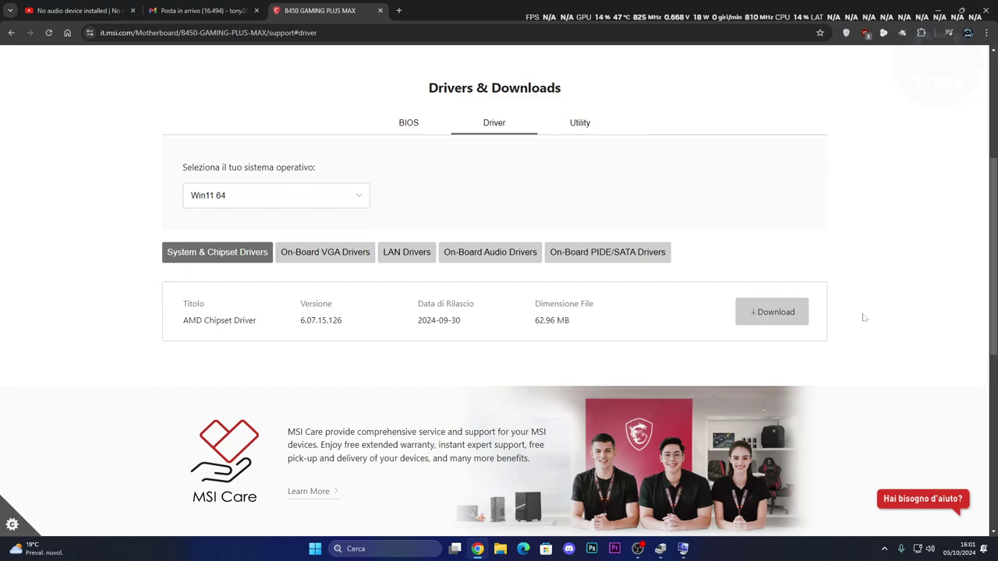
left_click(470, 261)
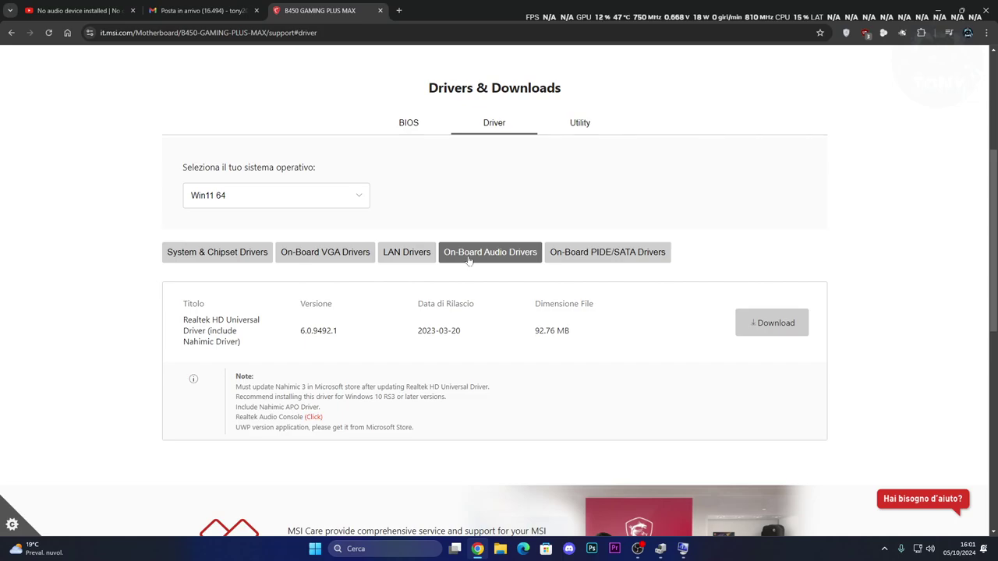
left_click(790, 336)
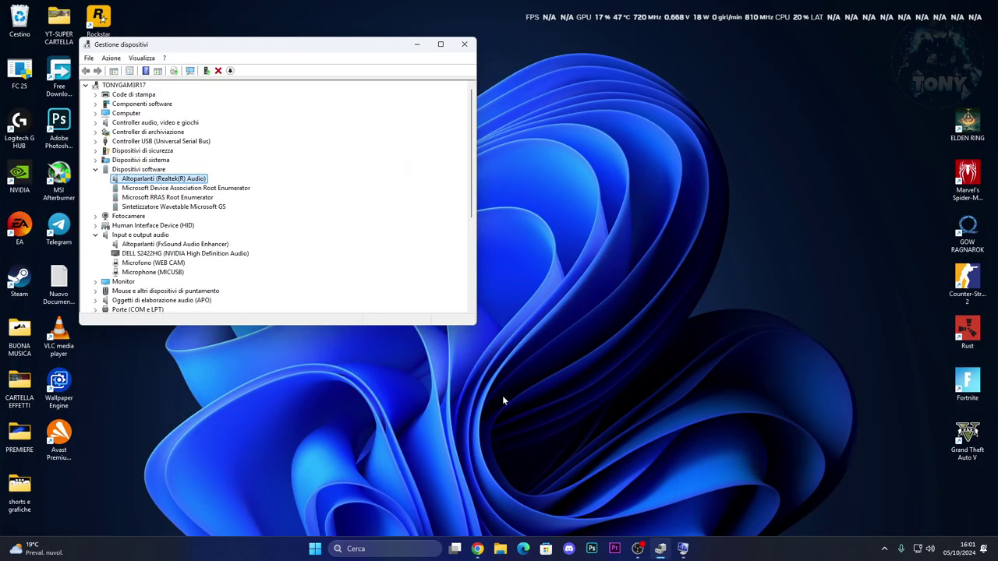
- Switch to File Explorer, move the Realtek driver archive from the Download folder to the desktop, and close the window
left_click(500, 548)
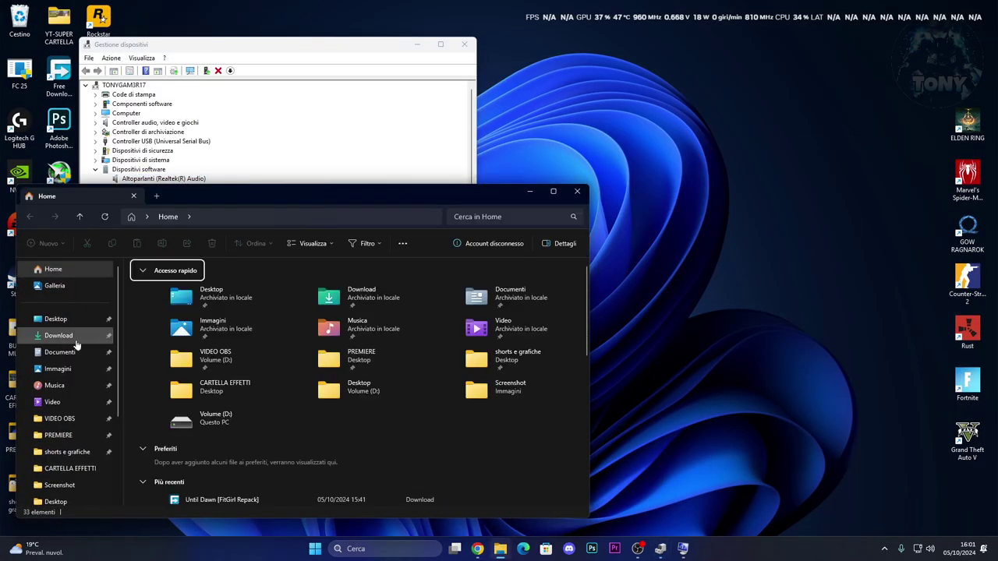
left_click(78, 336)
left_click_drag(183, 297, 493, 173)
left_click(577, 192)
- Extract the Realtek driver archive on the desktop and place the extracted folder beside the archive
right_click(503, 181)
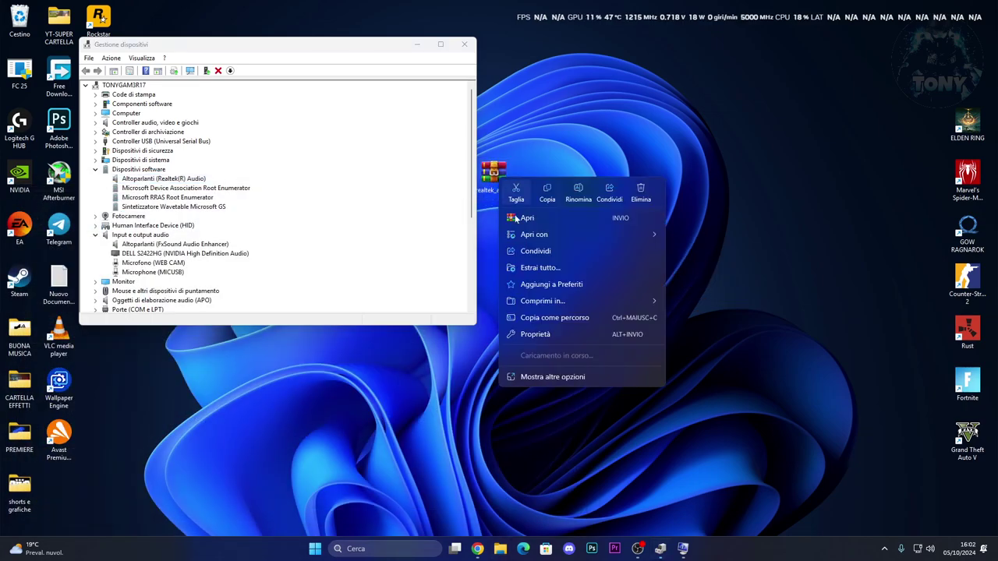
mouse_move(552, 355)
left_click(701, 390)
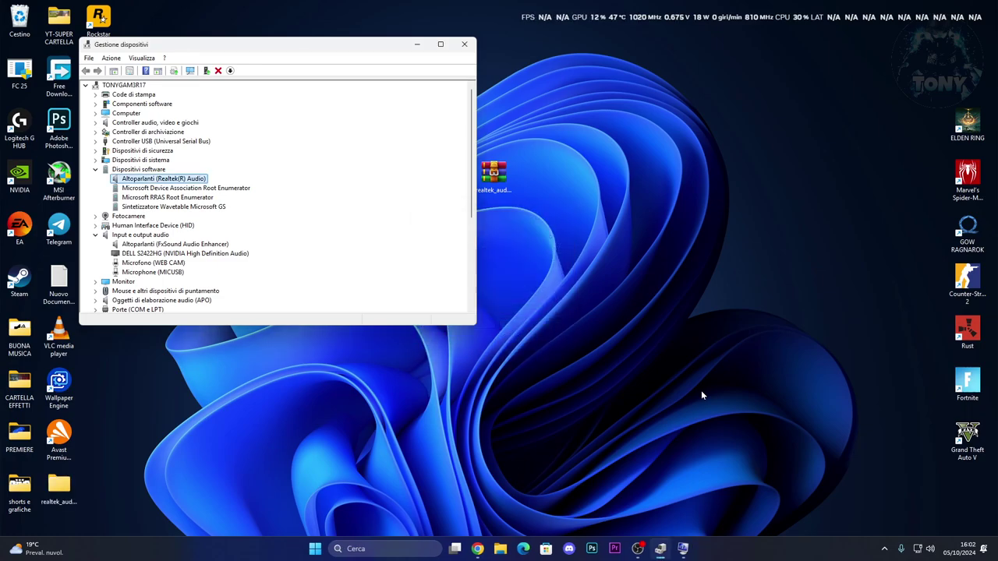
left_click_drag(78, 482, 547, 173)
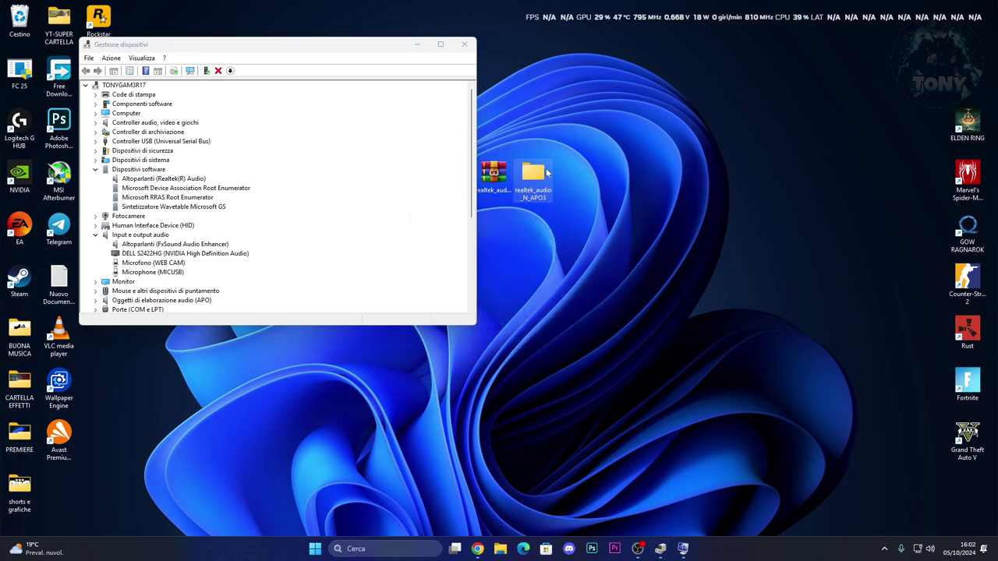
- Run the Setup application from the extracted package's Realtek Audio Driver subfolder as administrator
double_click(548, 173)
double_click(237, 277)
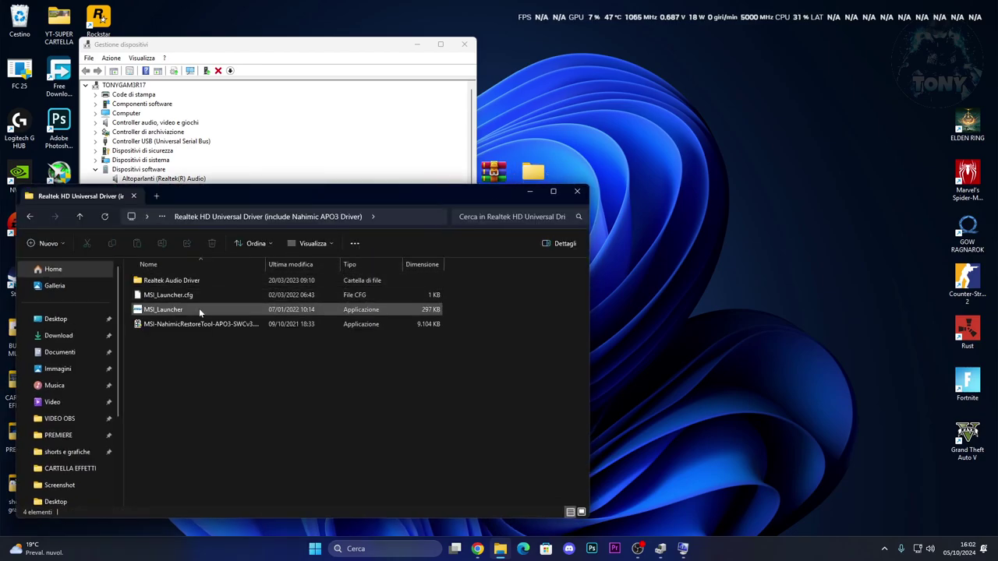
left_click_drag(224, 189, 568, 148)
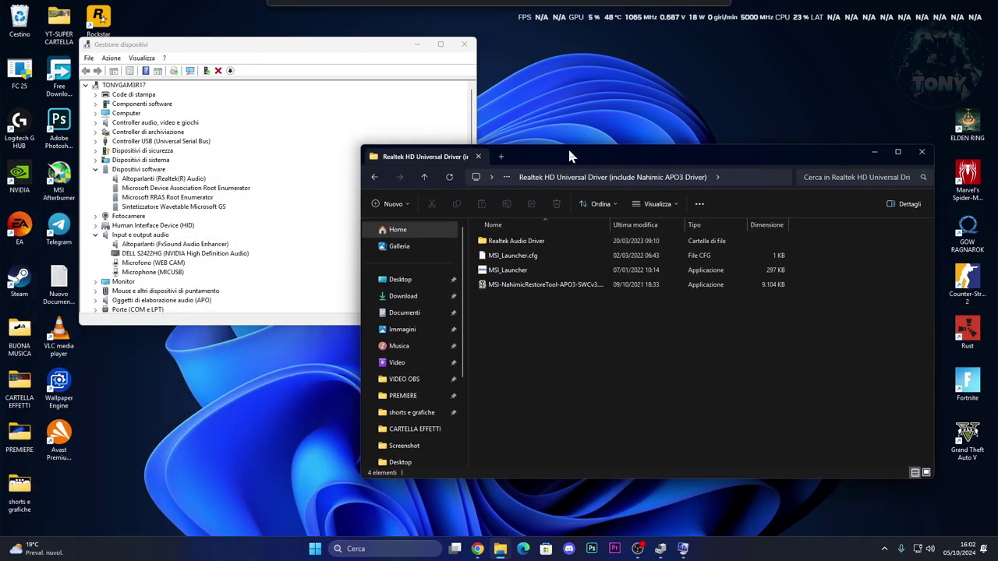
double_click(567, 244)
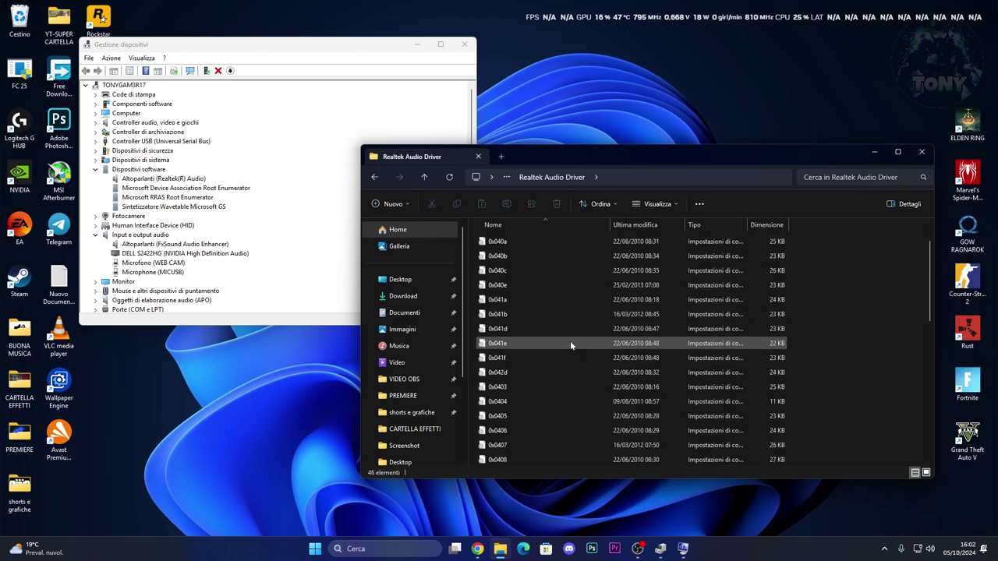
scroll(565, 346, "down", 10)
right_click(535, 389)
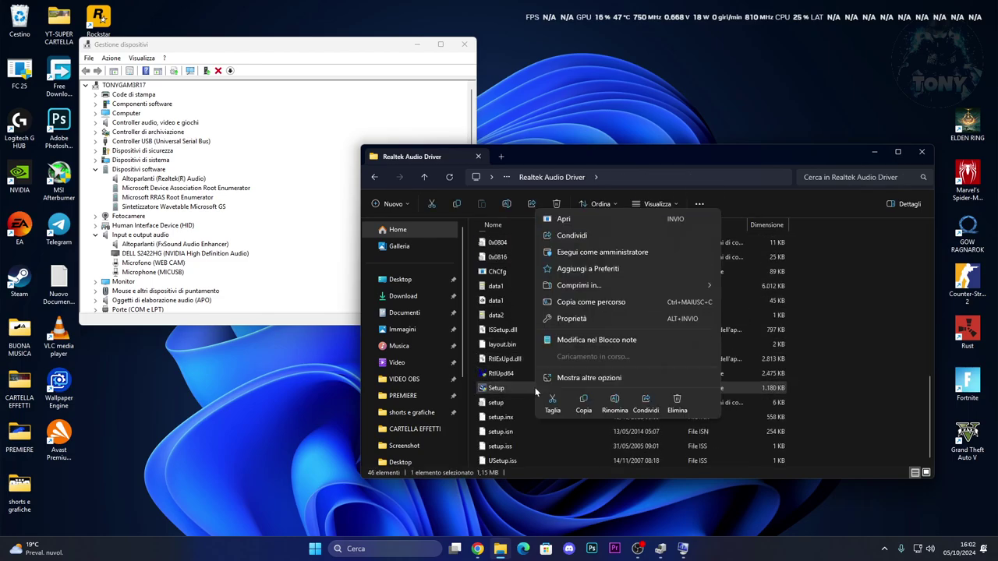
left_click(578, 254)
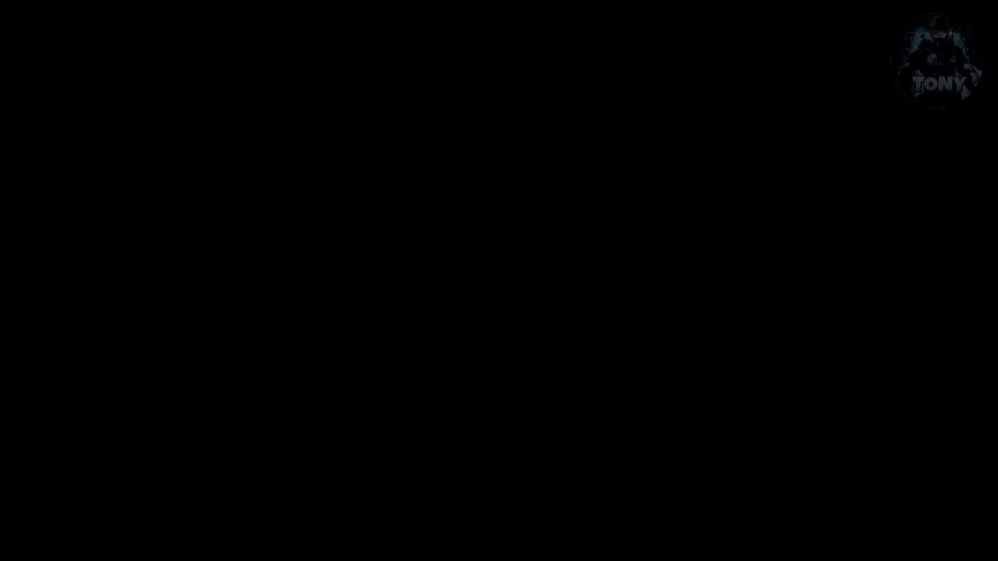
left_click(577, 311)
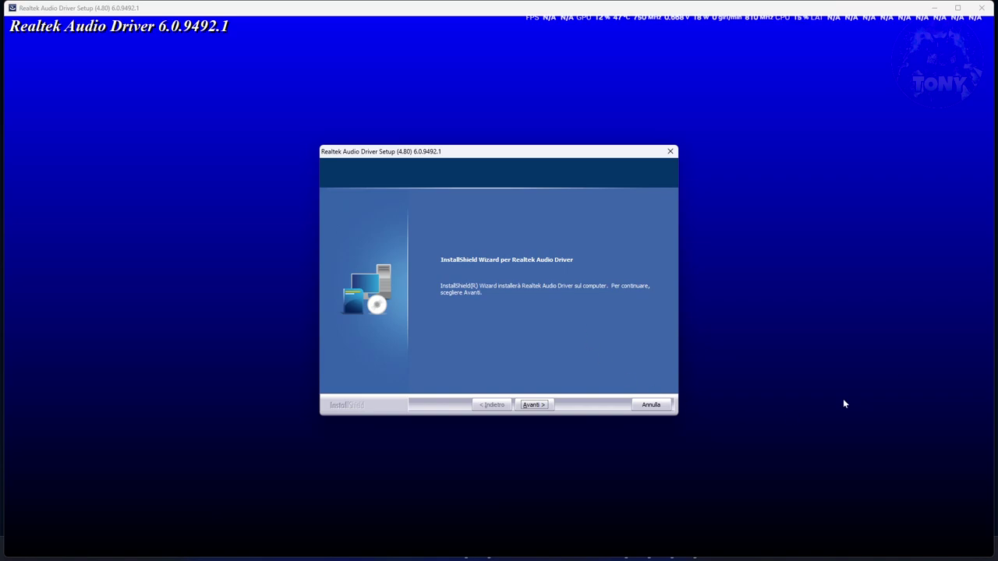
- Cancel the Realtek Audio Driver installation and confirm leaving the setup wizard
left_click(650, 405)
left_click(480, 308)
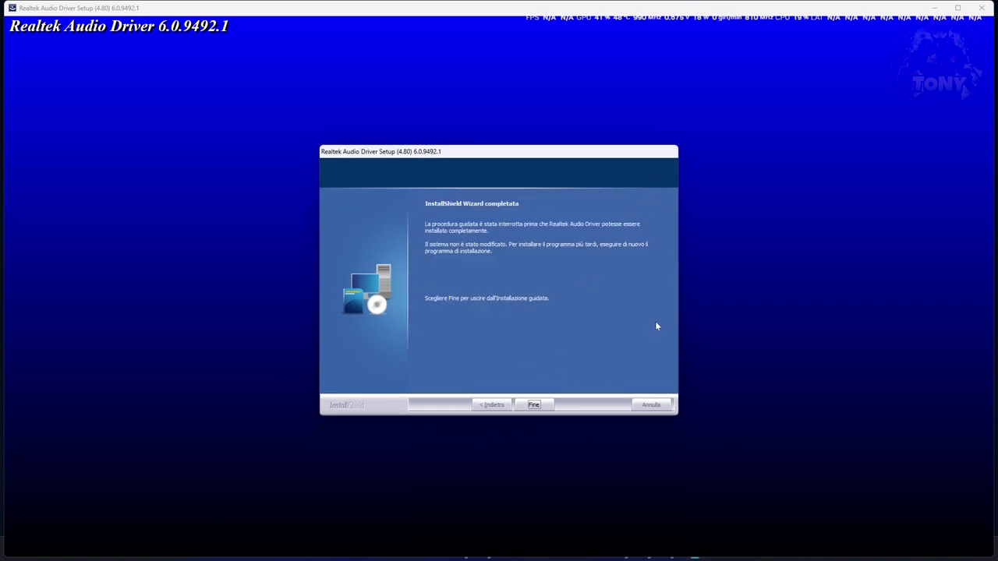
- Finish the interrupted Realtek setup wizard and close the driver folder and Device Manager windows
left_click(534, 404)
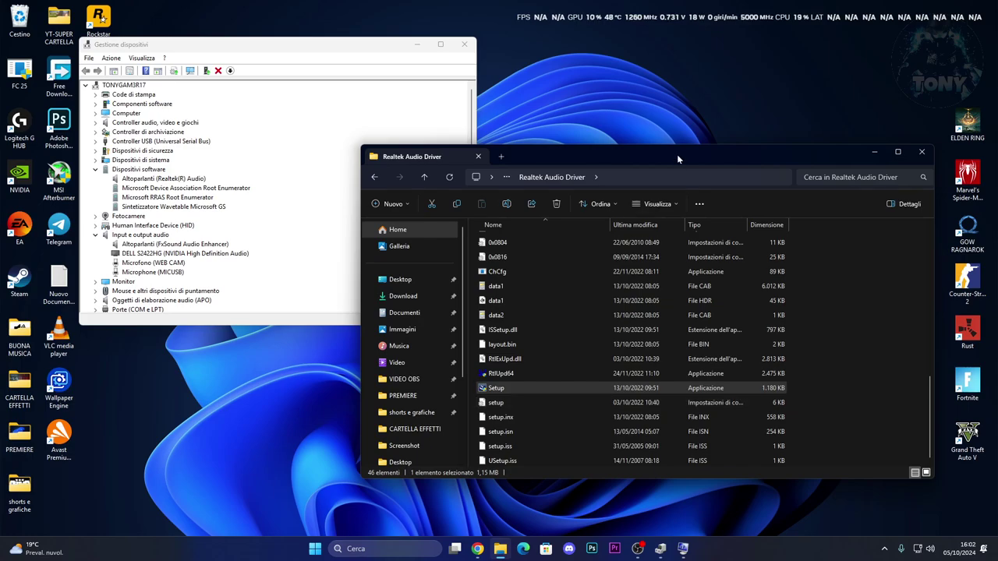
left_click_drag(677, 157, 603, 150)
left_click(301, 170)
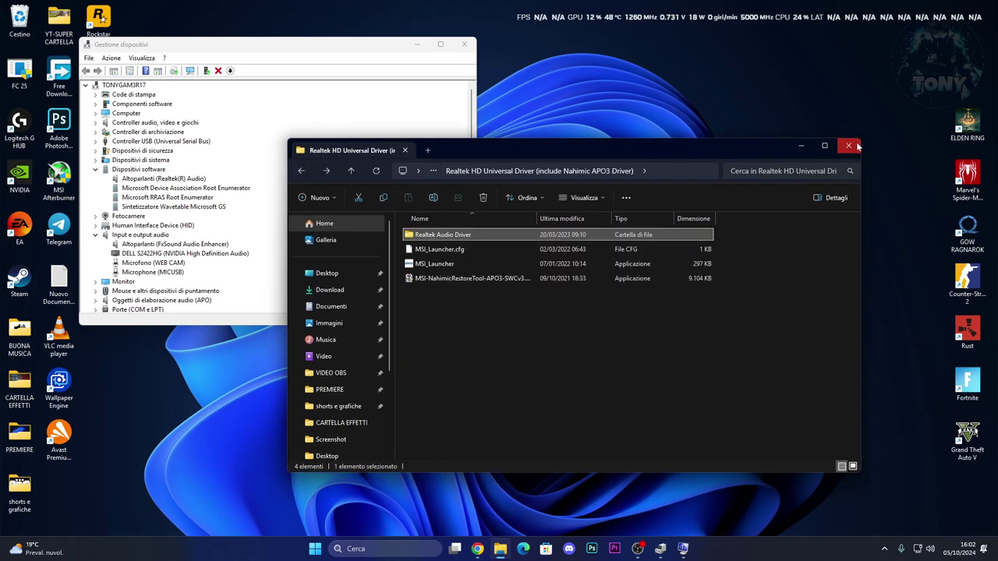
left_click(848, 145)
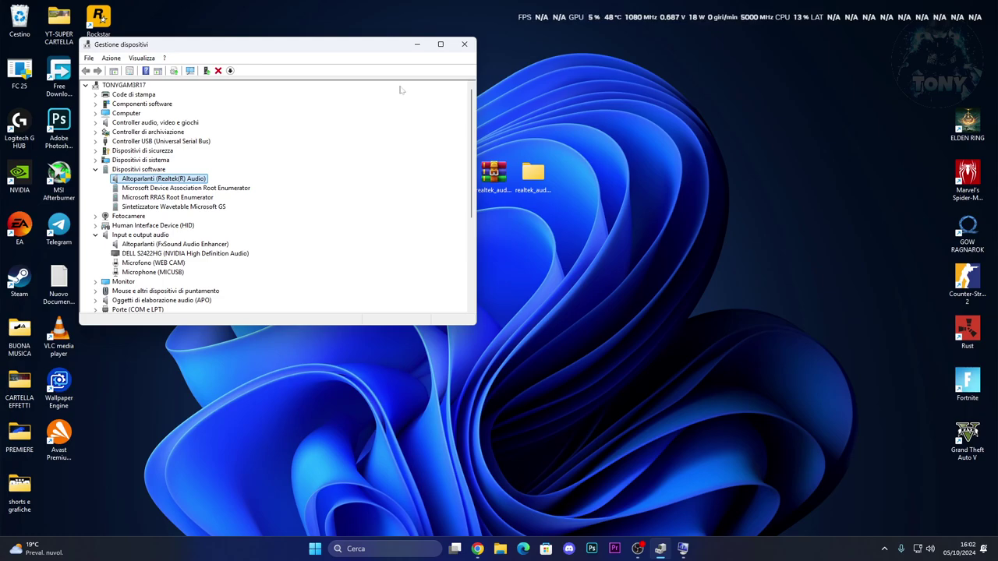
left_click(464, 44)
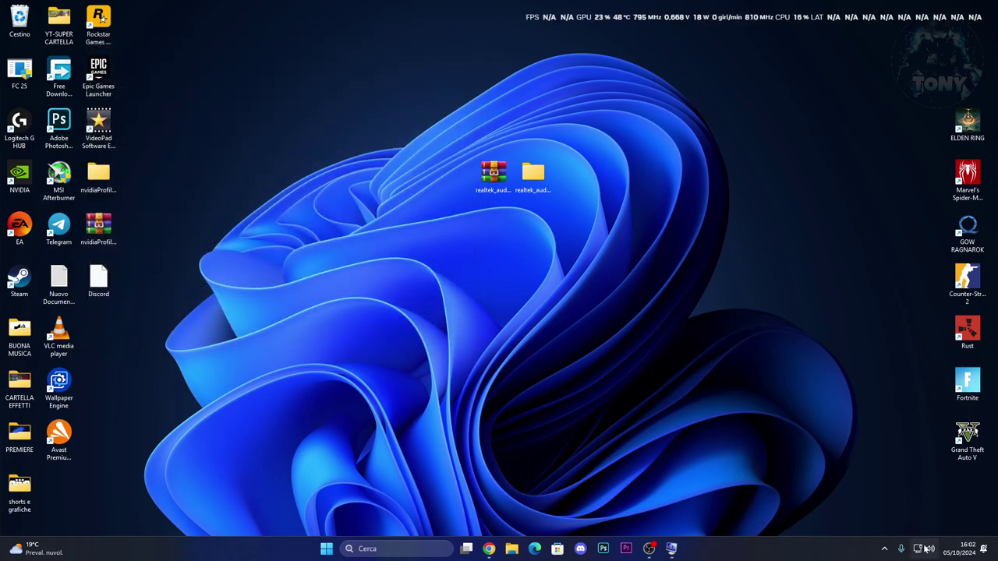
- Open the Windows audio settings and bring up the Audio dialog through Altre impostazioni audio
right_click(930, 549)
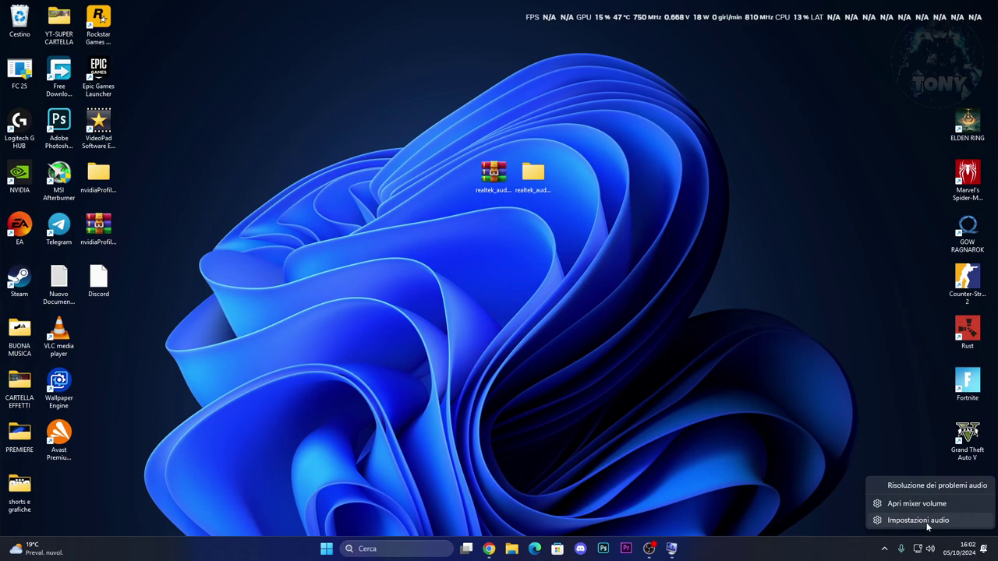
left_click(918, 521)
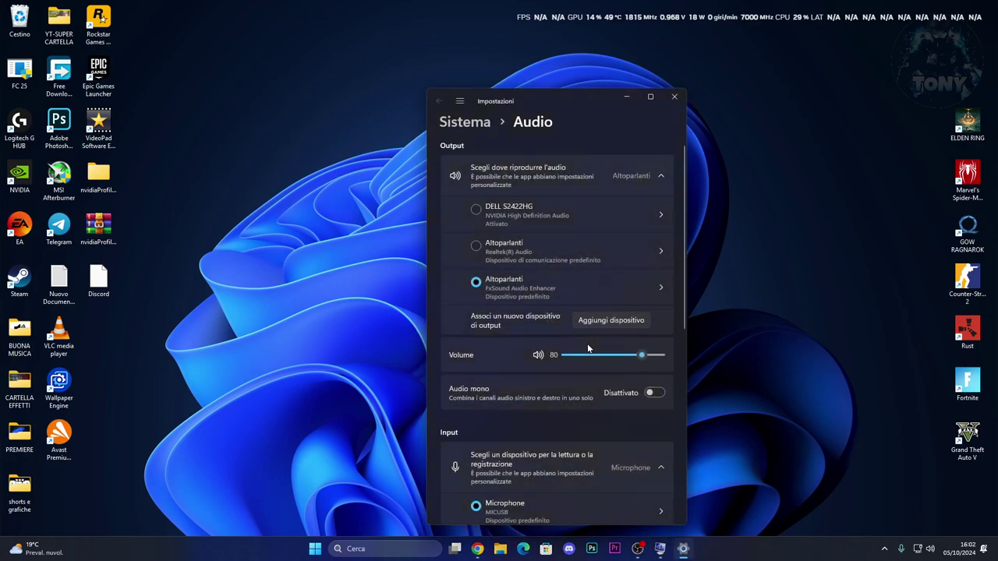
scroll(487, 405, "down", 3)
scroll(487, 406, "up", 3)
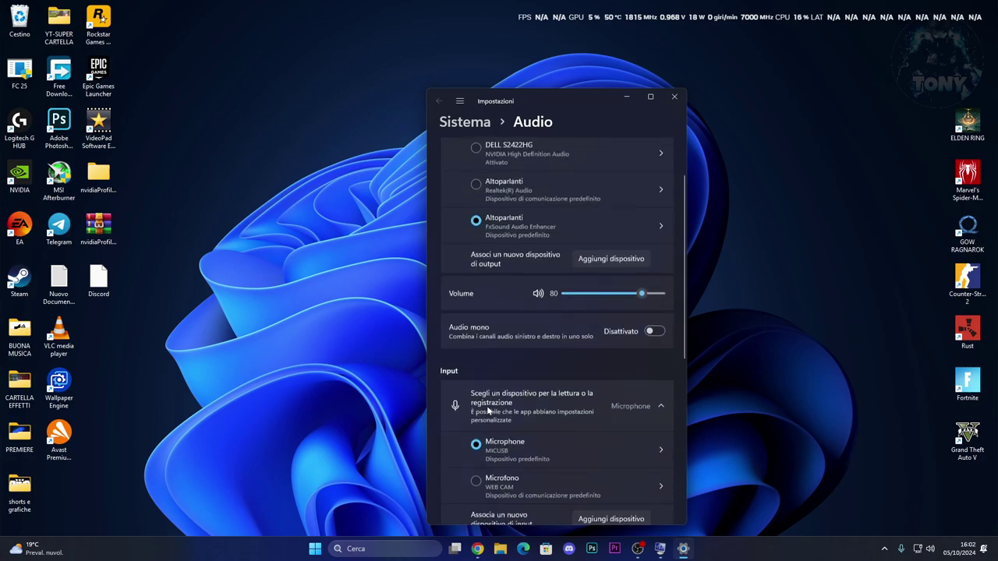
left_click_drag(585, 101, 538, 89)
scroll(467, 310, "down", 5)
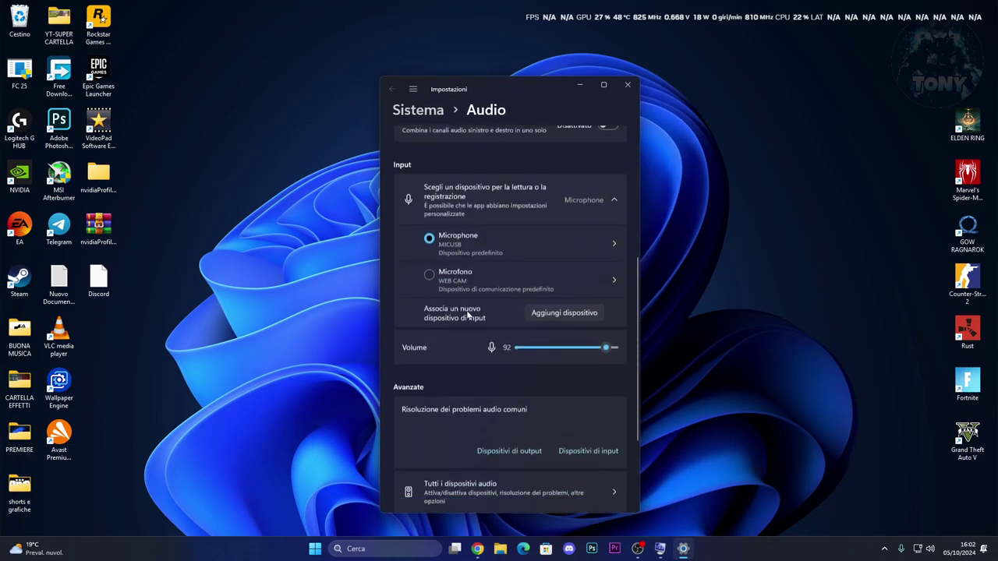
scroll(466, 310, "down", 2)
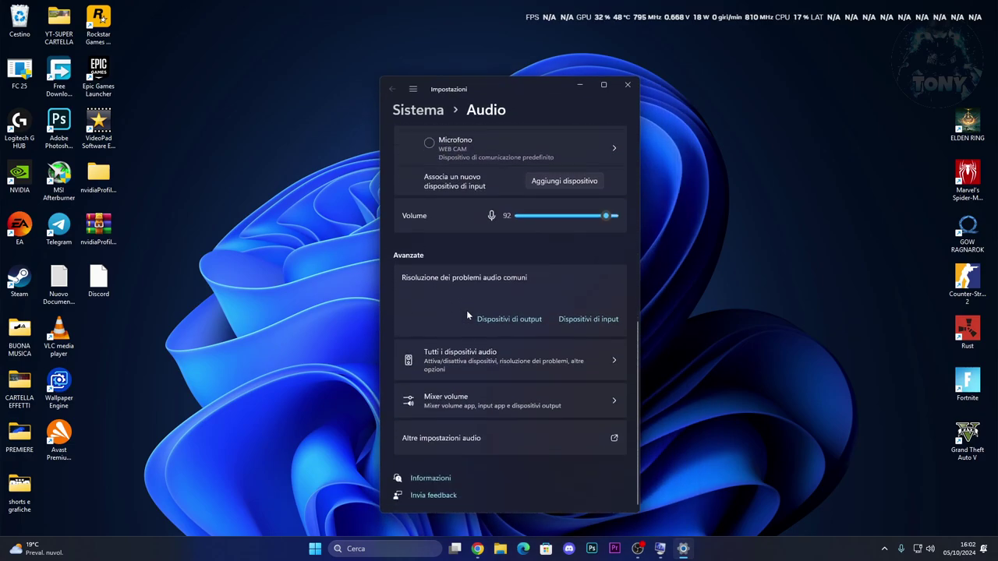
left_click(493, 438)
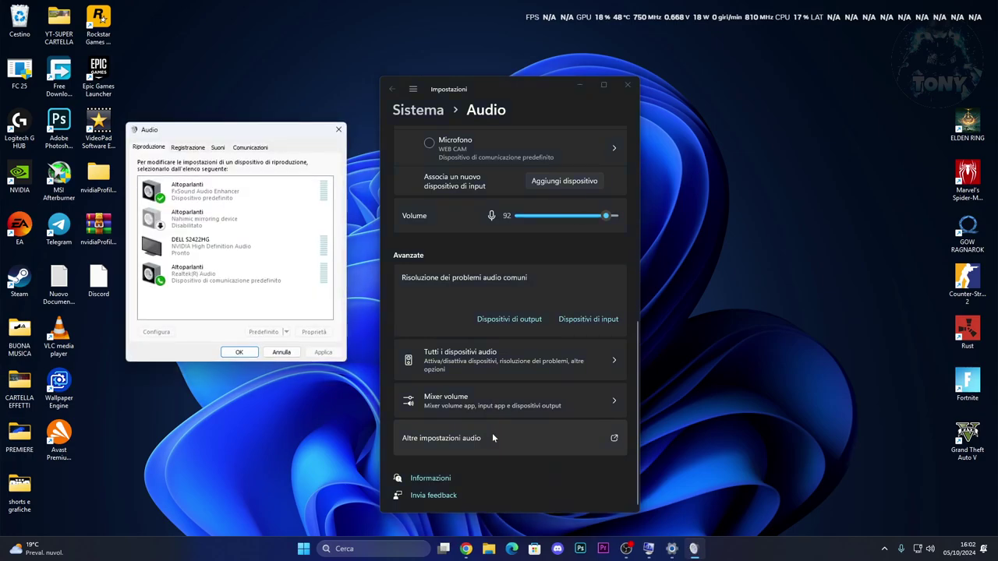
- Select the FxSound Audio Enhancer speakers among the playback devices and play their test sound
left_click(181, 198)
left_click(187, 273)
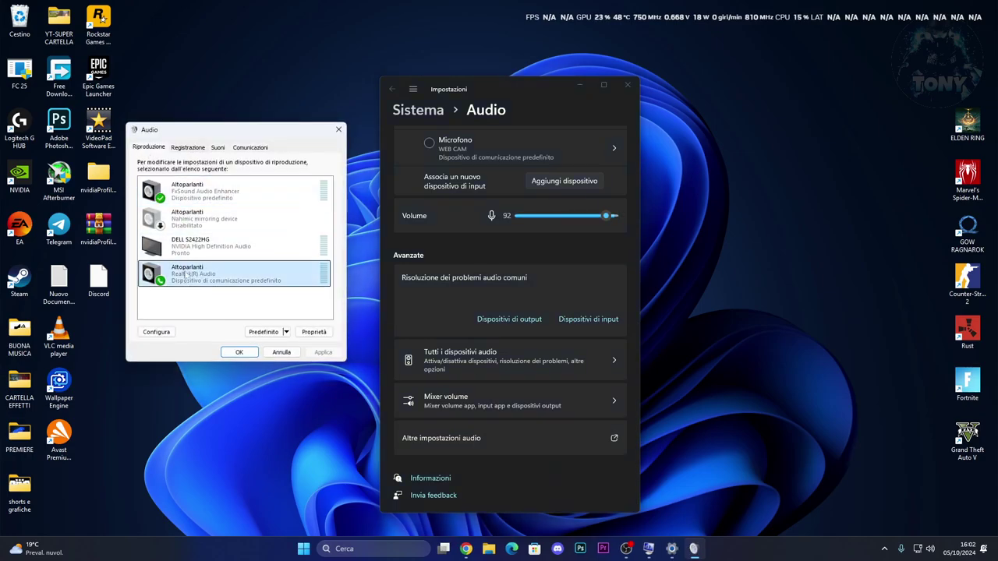
left_click(181, 195)
right_click(177, 190)
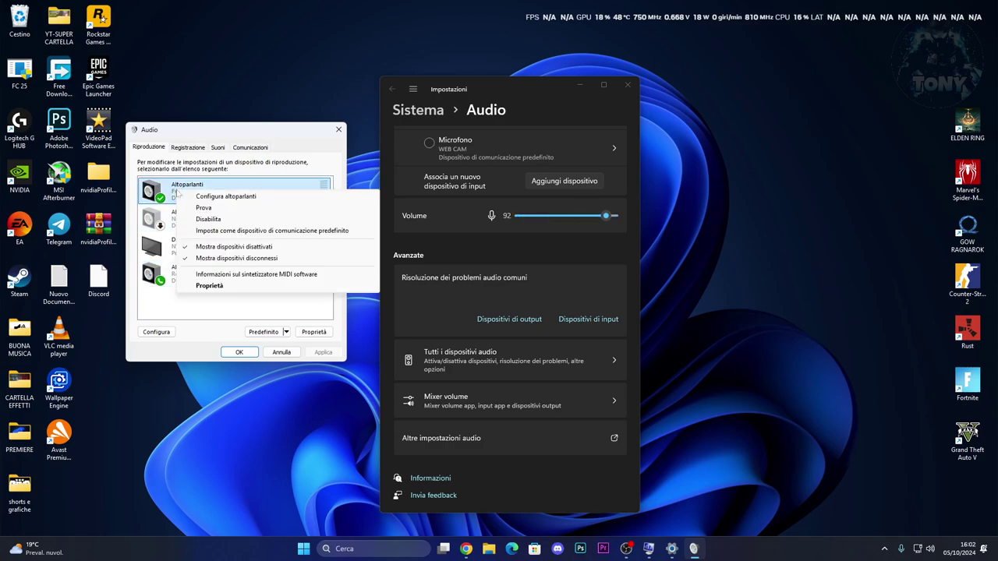
left_click(205, 208)
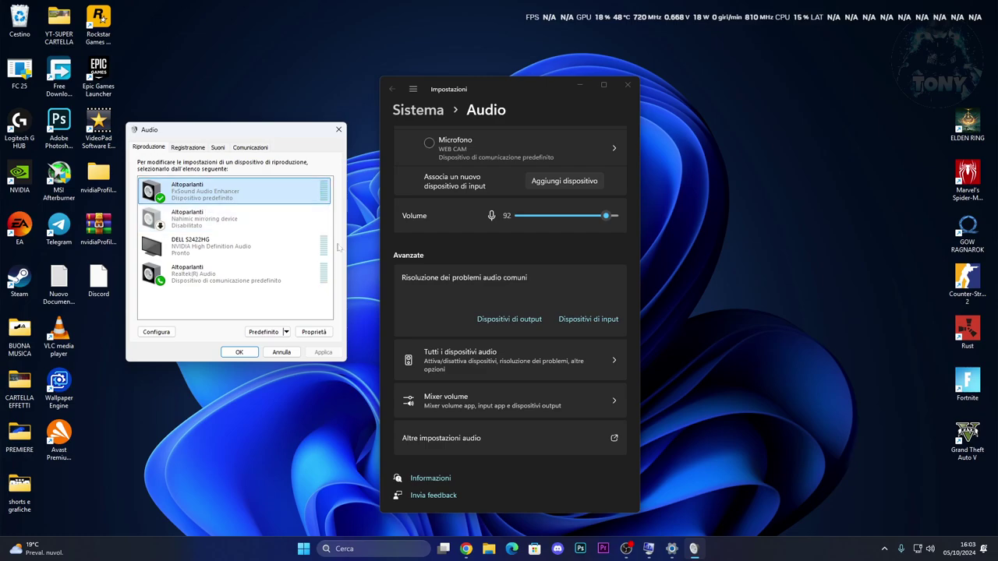
- Set the FxSound Audio Enhancer speakers as the default communication device
right_click(212, 195)
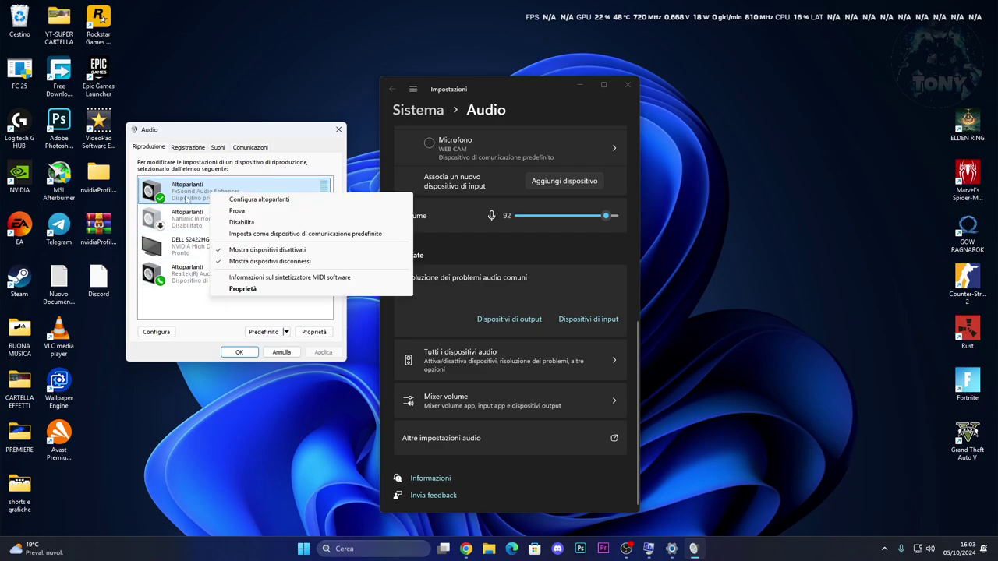
left_click(188, 200)
right_click(197, 195)
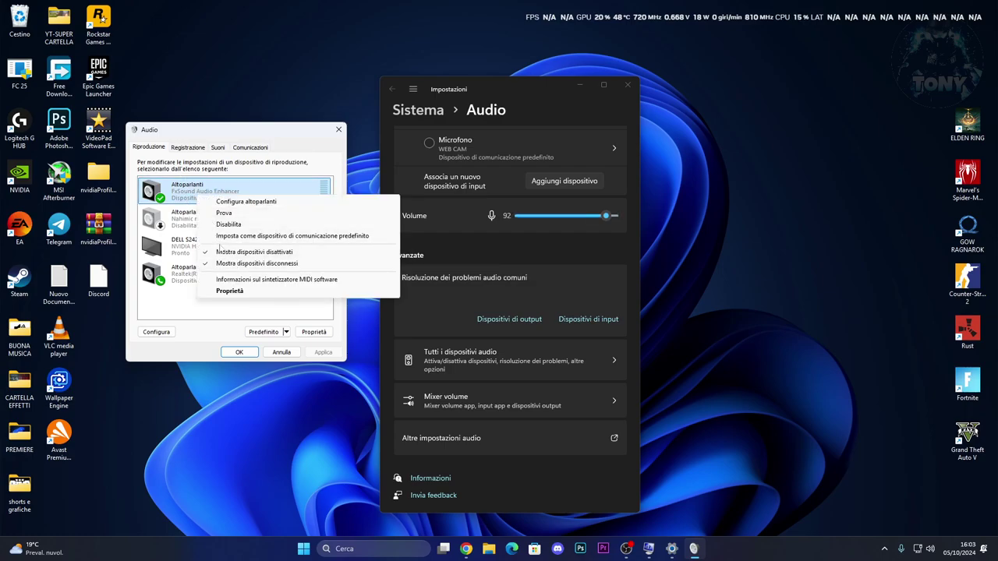
left_click(220, 237)
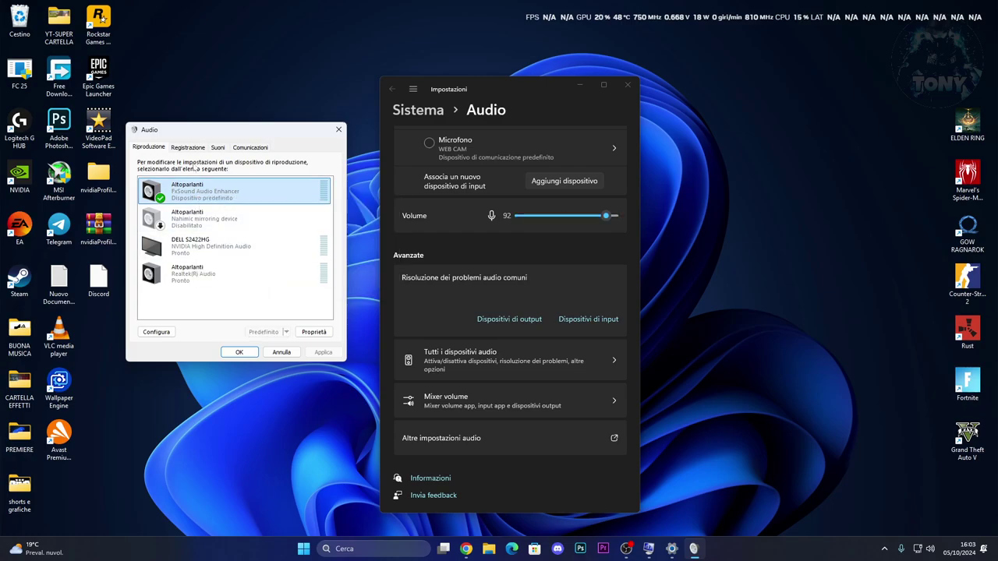
- Repeat the sound test on the FxSound Audio Enhancer speakers and glance at the recording devices before returning to playback
right_click(193, 195)
left_click(219, 206)
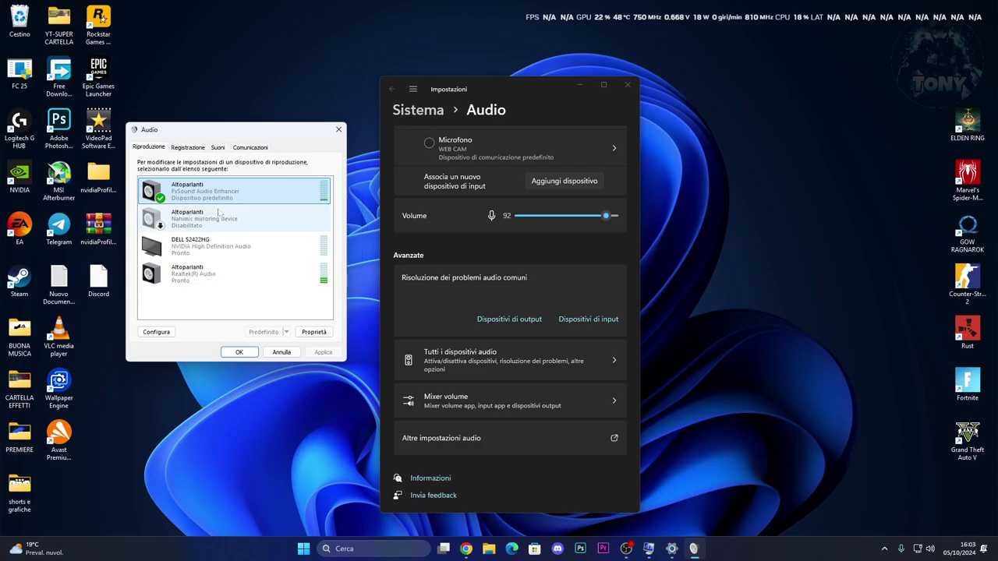
left_click(184, 148)
left_click(146, 148)
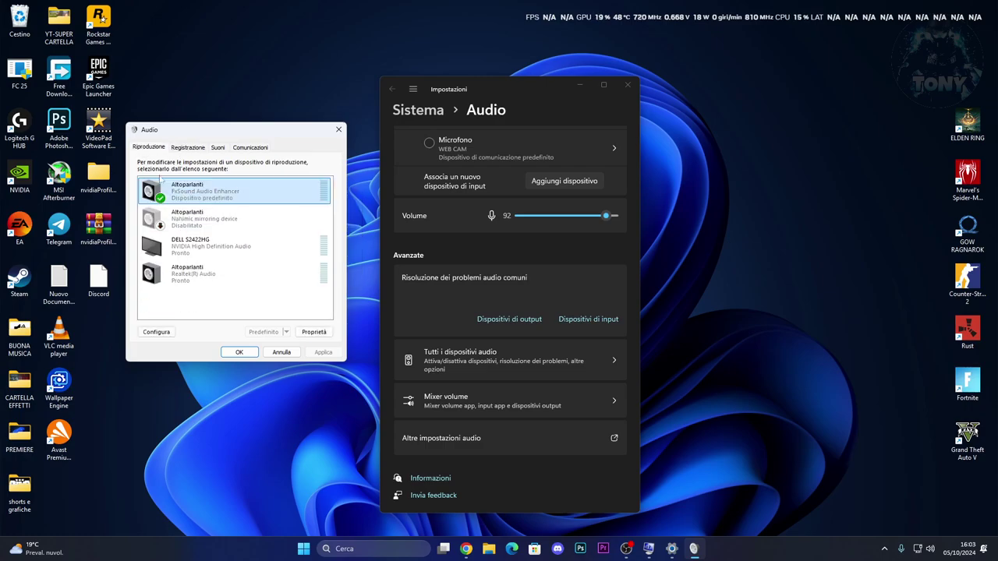
- In the FxSound speakers' properties, view the volume level and choose 24 bit, 48000 Hz (Qualità professionale) as the default format
right_click(188, 190)
left_click(220, 274)
left_click(185, 187)
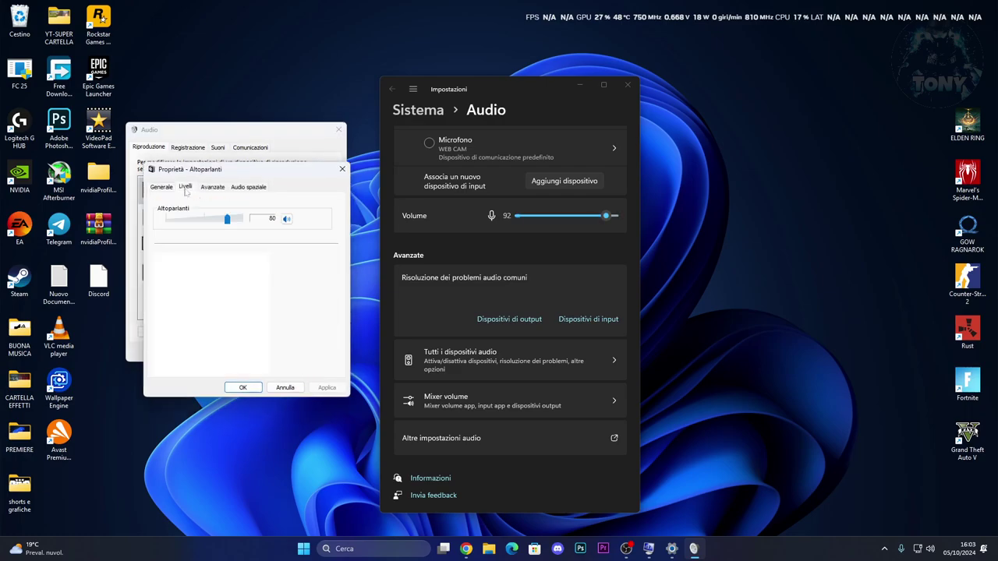
left_click(212, 187)
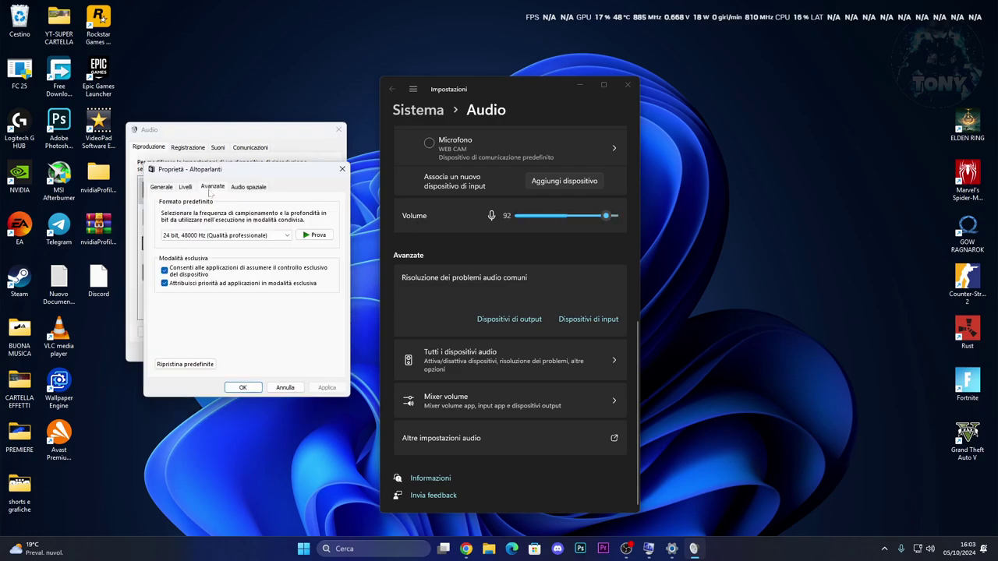
left_click(222, 235)
left_click(181, 252)
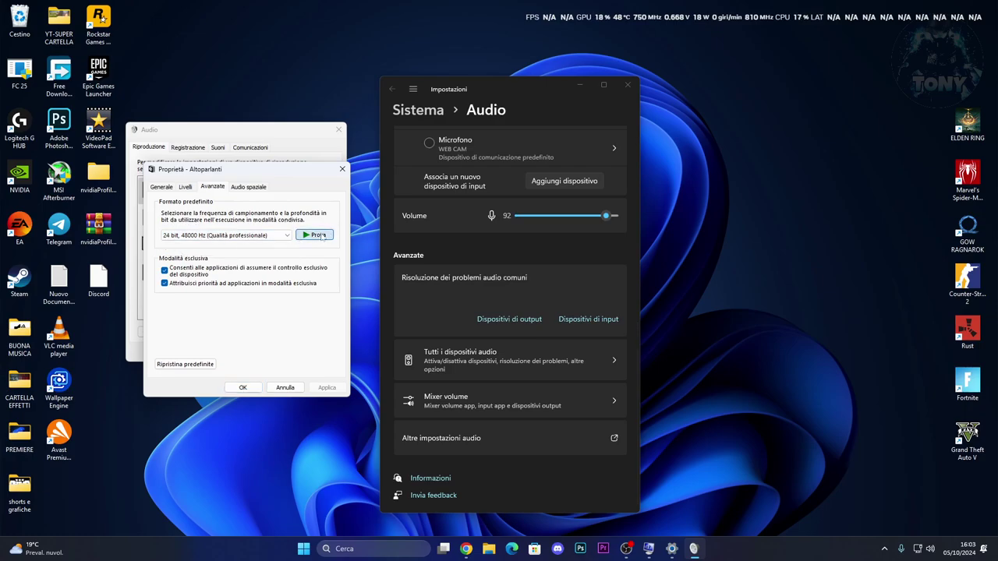
- Apply Windows Sonic per cuffie as the speakers' spatial audio format and close the sound dialogs and Settings
left_click(248, 187)
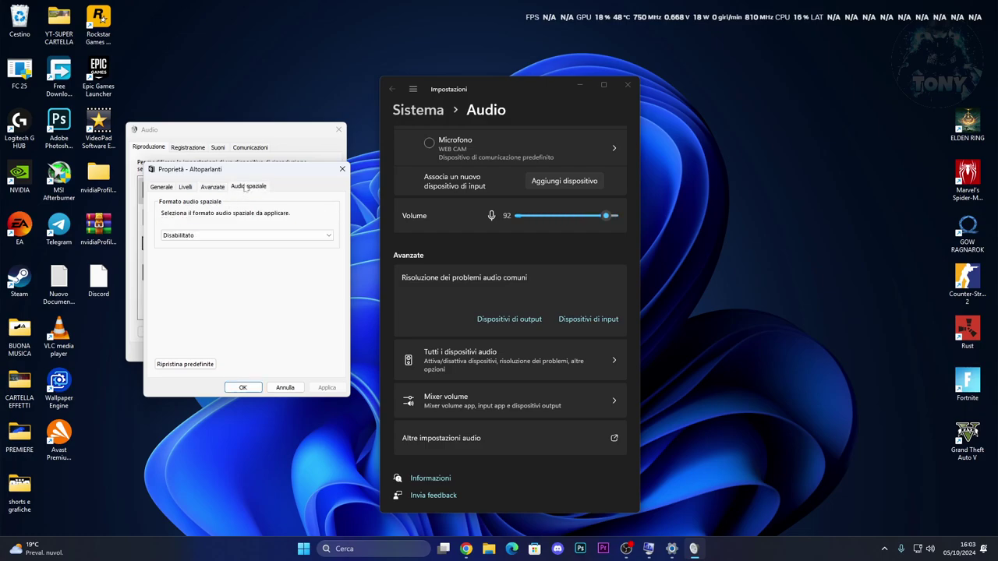
left_click(193, 235)
left_click(207, 251)
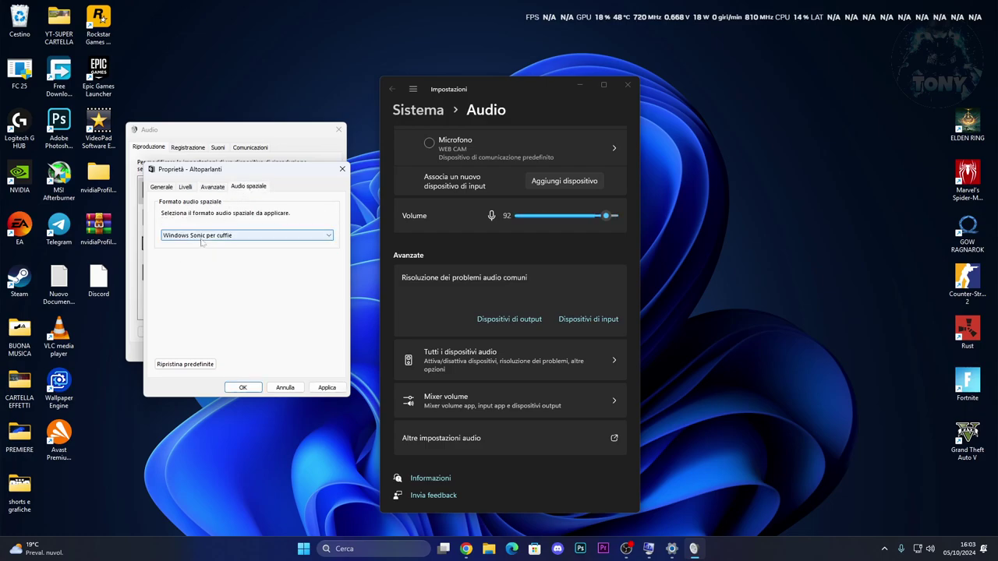
left_click(327, 388)
left_click(242, 388)
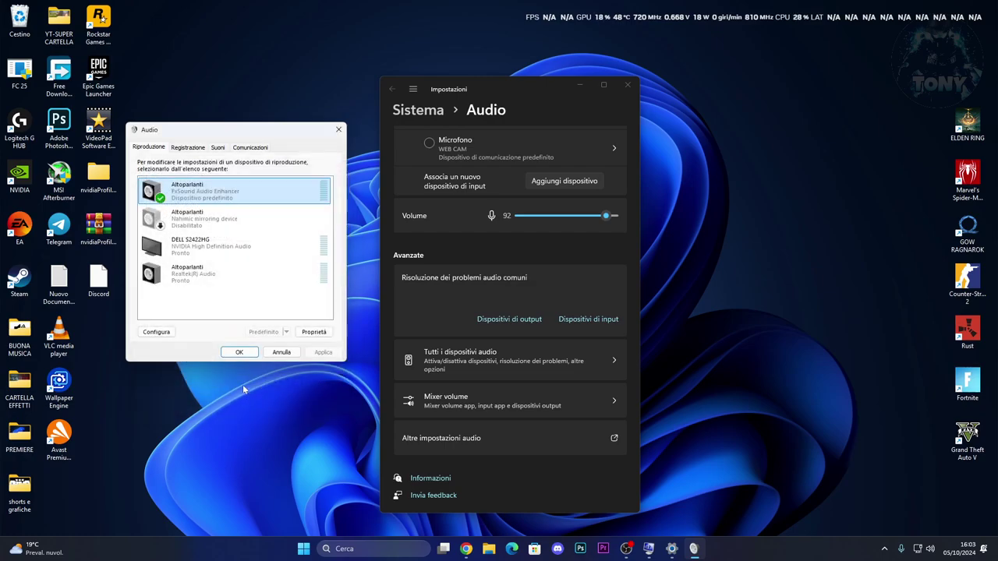
left_click(242, 350)
left_click(627, 86)
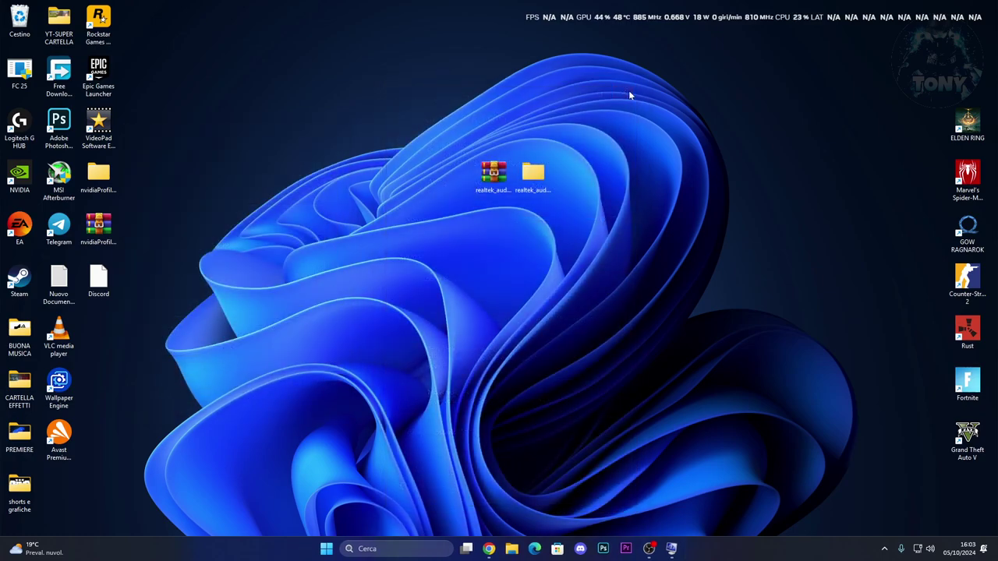
- Find the troubleshooting settings with the search "risol" and run the Audio troubleshooter from the other troubleshooting tools
left_click(392, 550)
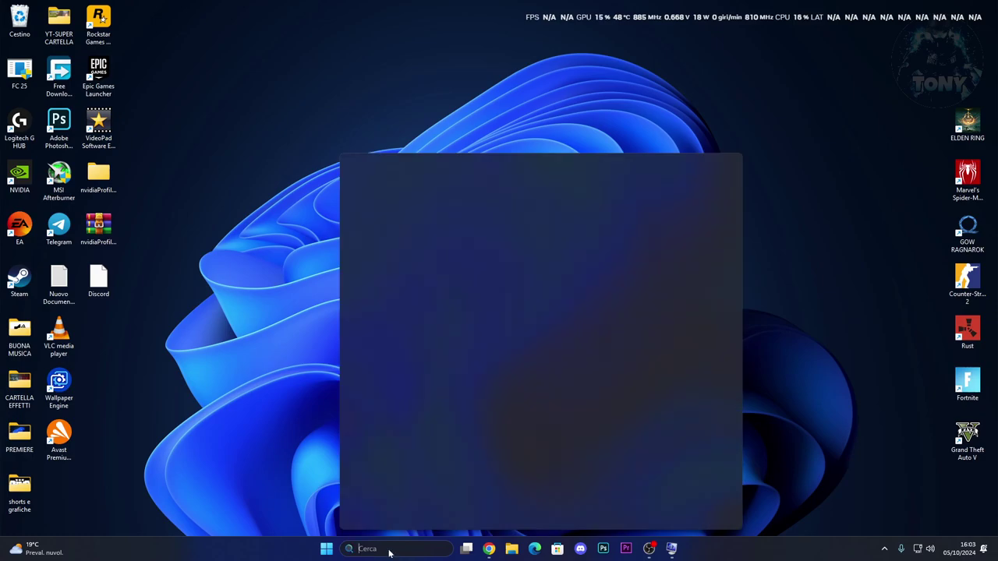
type("risol")
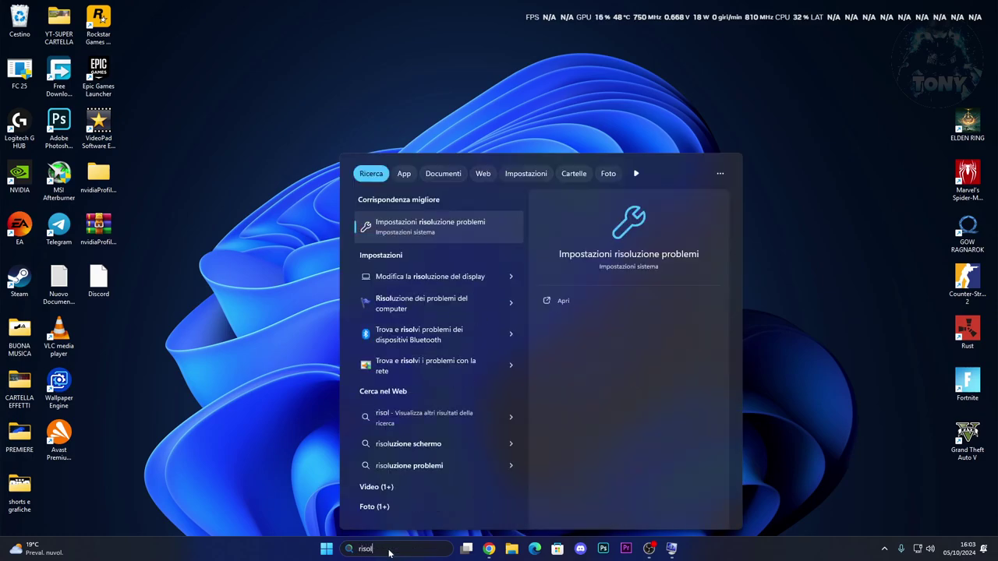
key("Return")
left_click(479, 344)
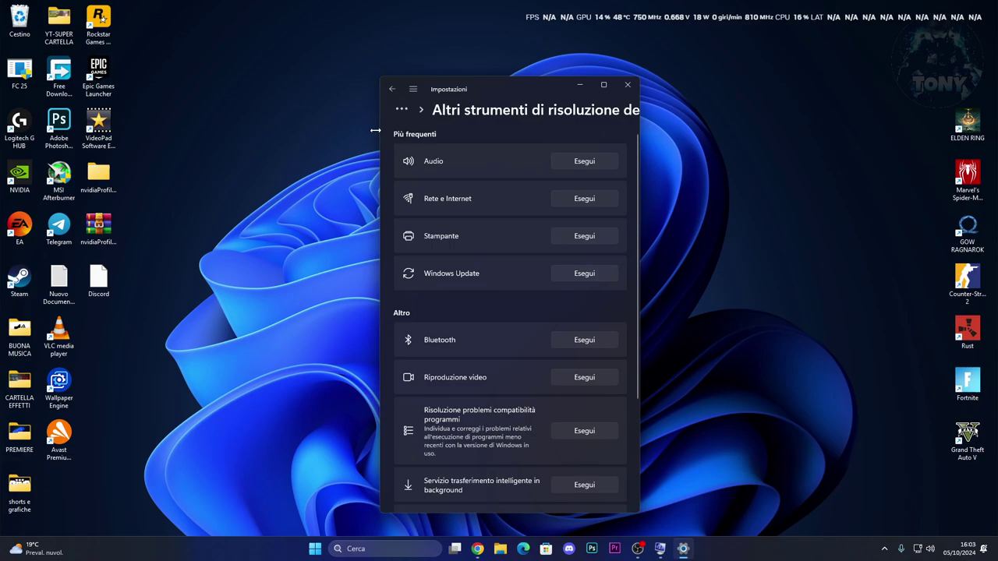
left_click(568, 161)
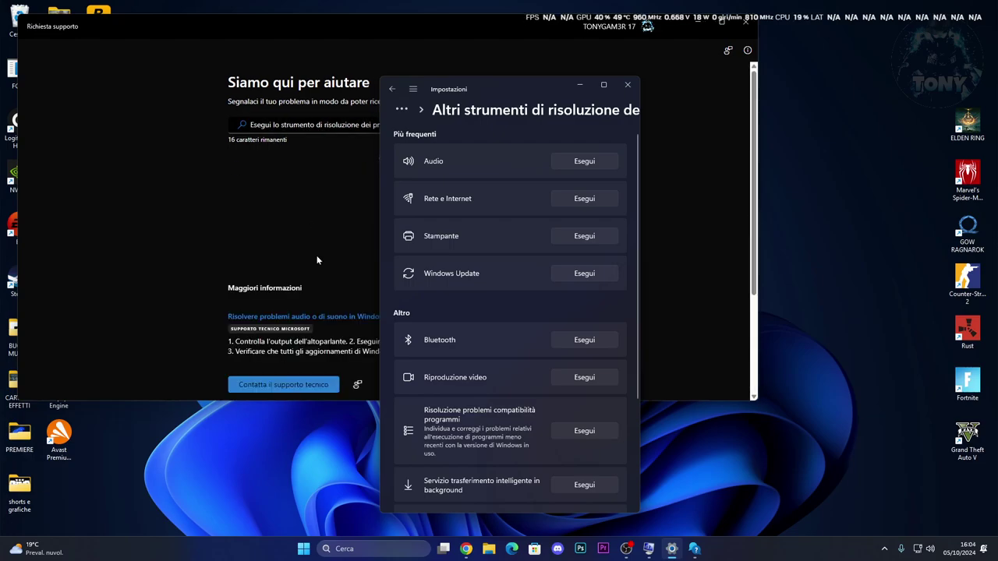
- Review the audio help articles and the automatic diagnostics consent question in Richiesta supporto, then minimize its window
left_click(693, 241)
scroll(674, 246, "down", 1)
scroll(675, 246, "down", 2)
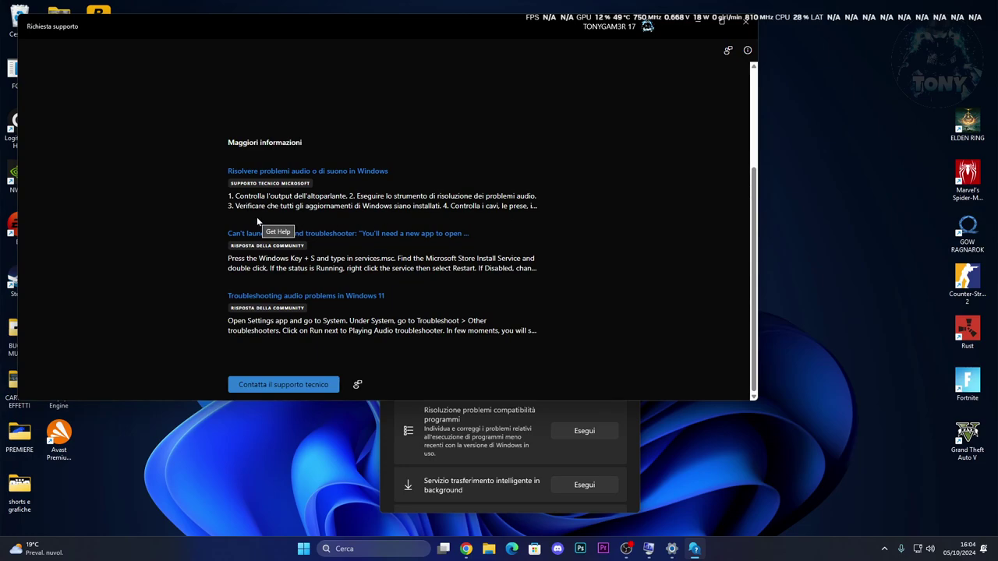
scroll(257, 217, "up", 1)
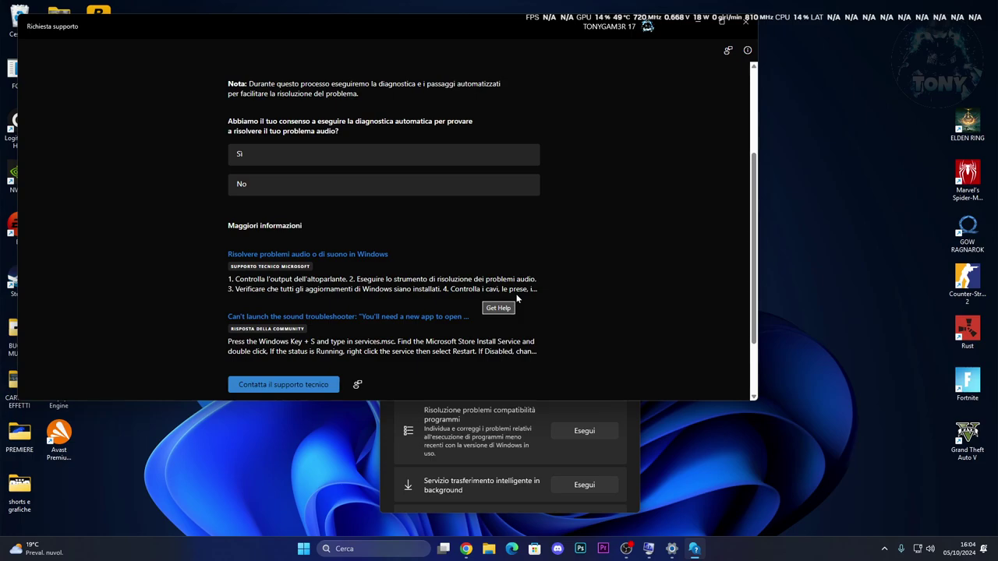
left_click(698, 23)
- Find Windows Update with the search "wind" and start a check for available updates
left_click(374, 549)
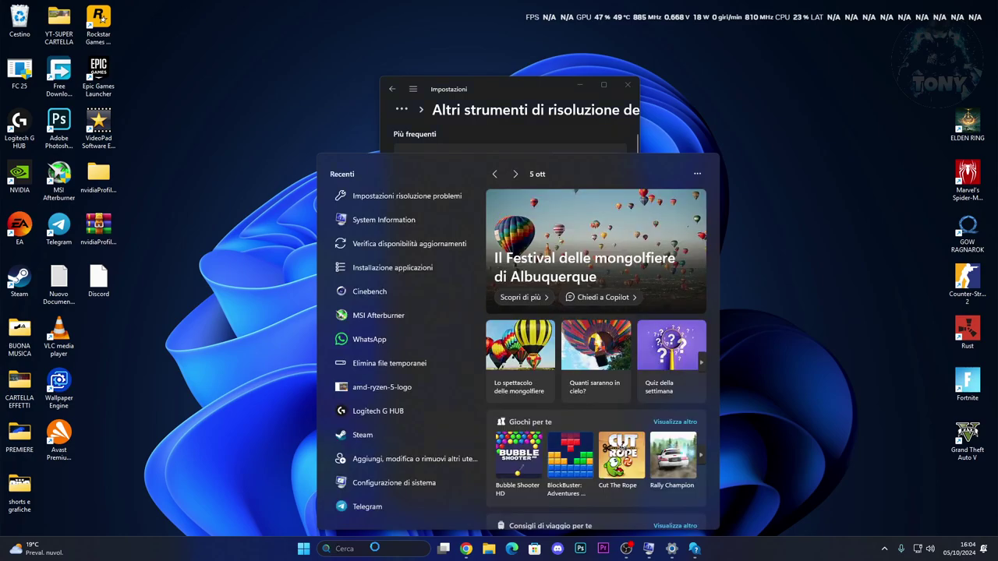
type("wind")
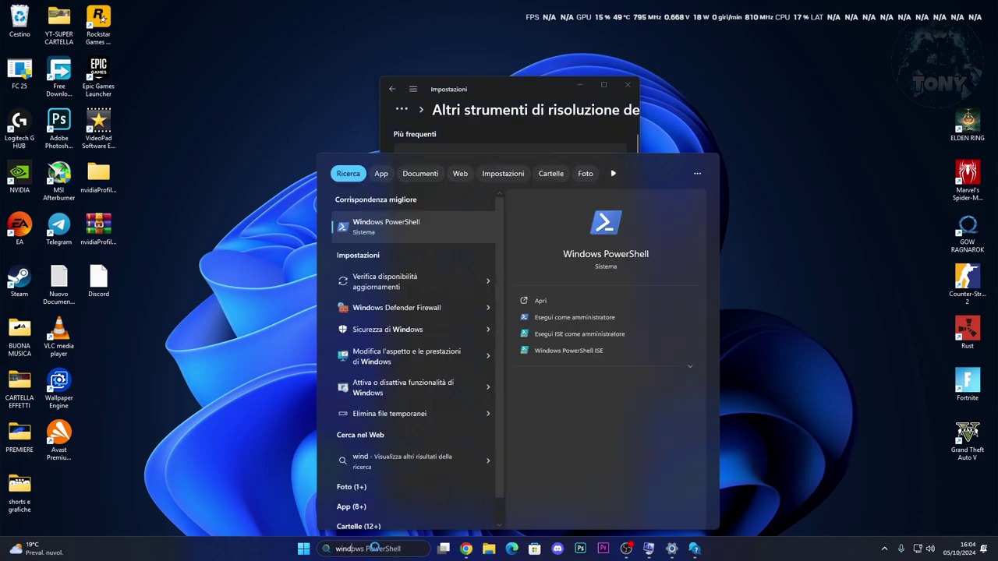
left_click(398, 287)
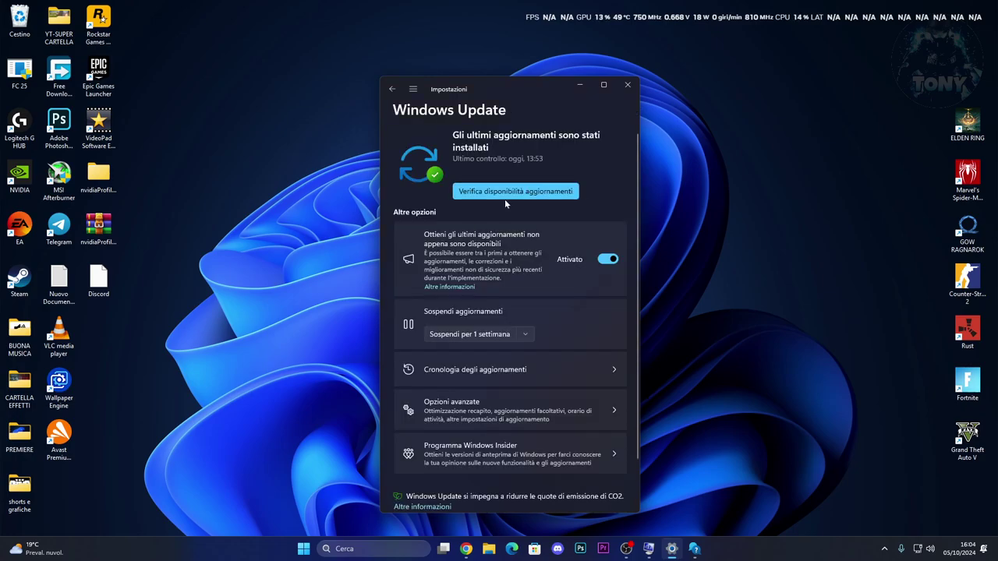
left_click(504, 198)
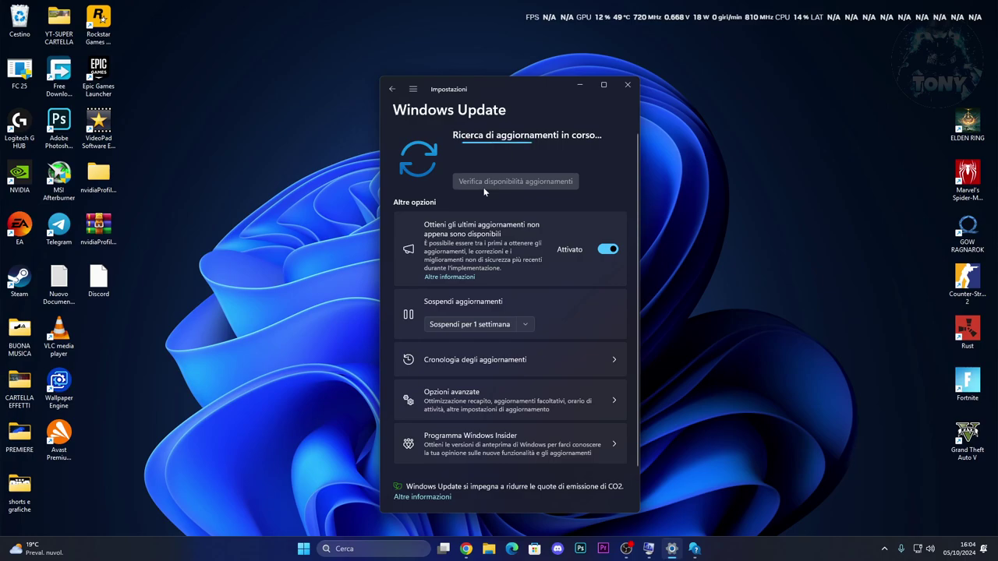
- View the Windows update history, return to the Windows Update page, and close Settings
left_click(521, 373)
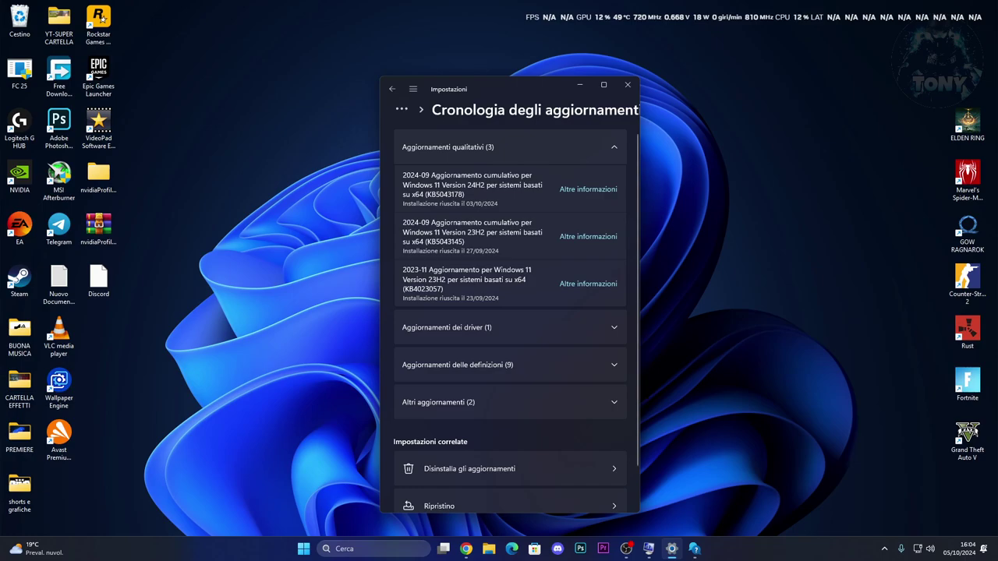
left_click(393, 90)
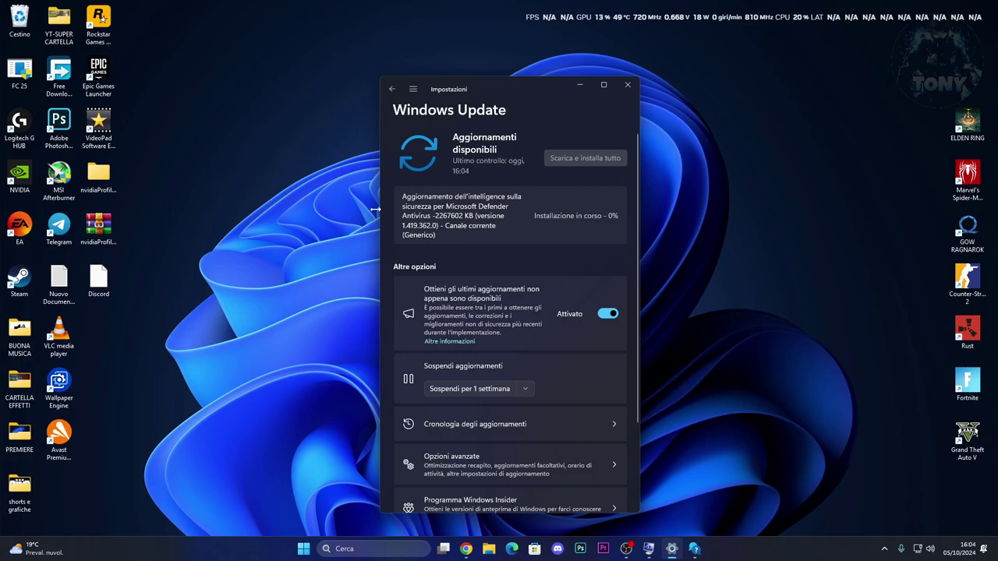
left_click(628, 85)
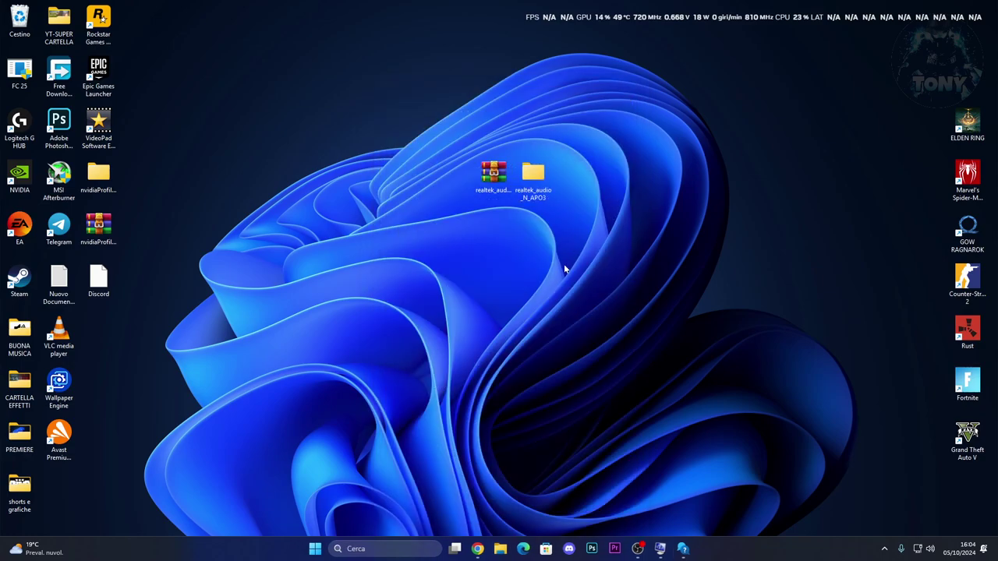